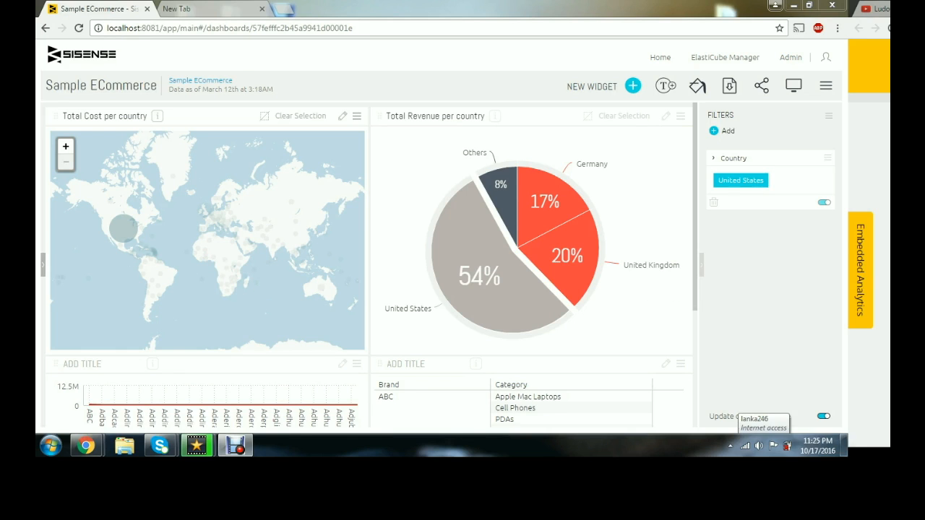
key(ctrl+l)
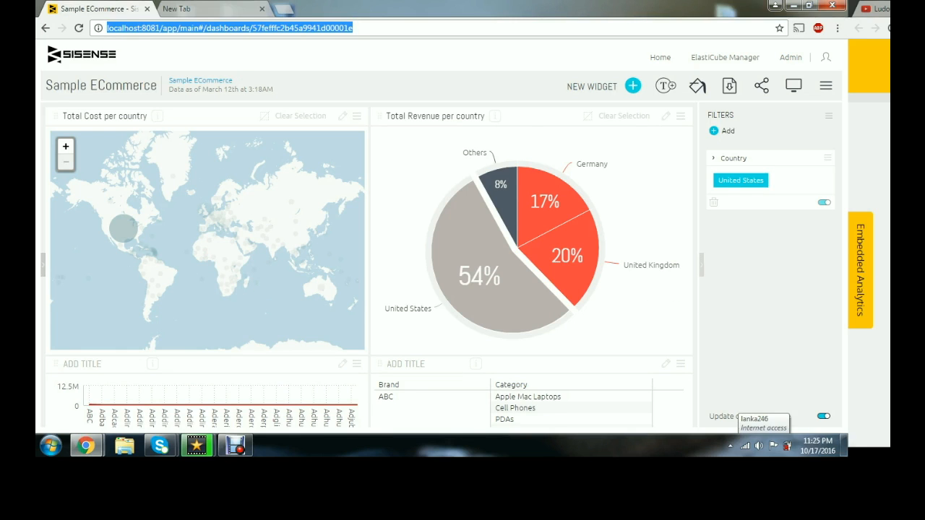
key(Escape)
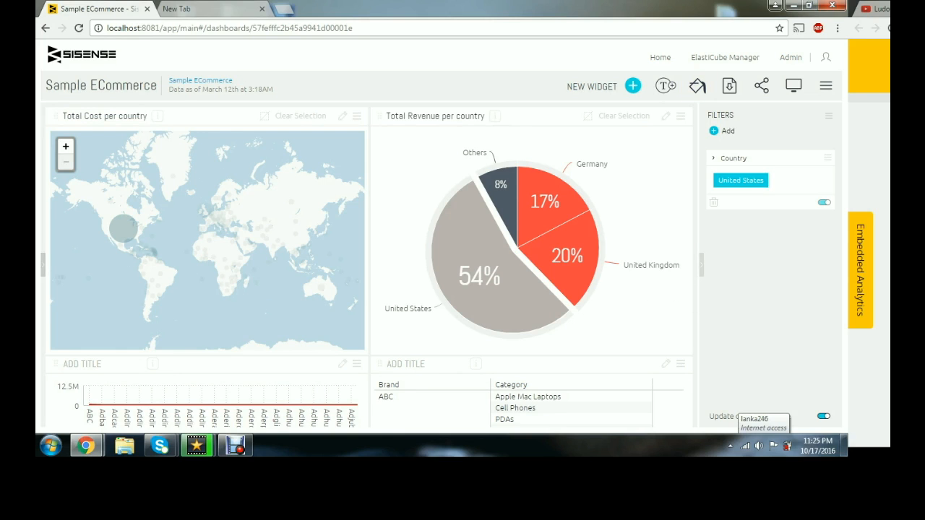
click(235, 445)
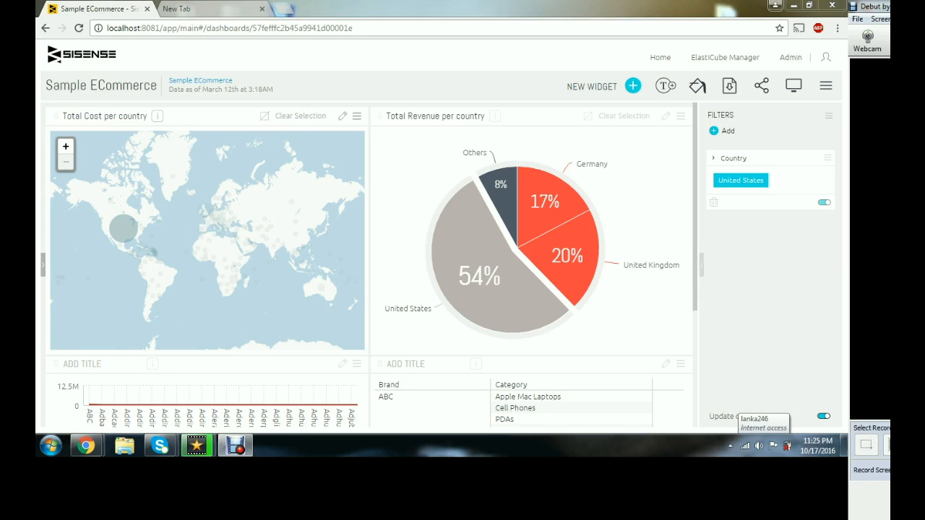
- Open the dashboard title and the ElastiCube options menu to inspect them
click(105, 86)
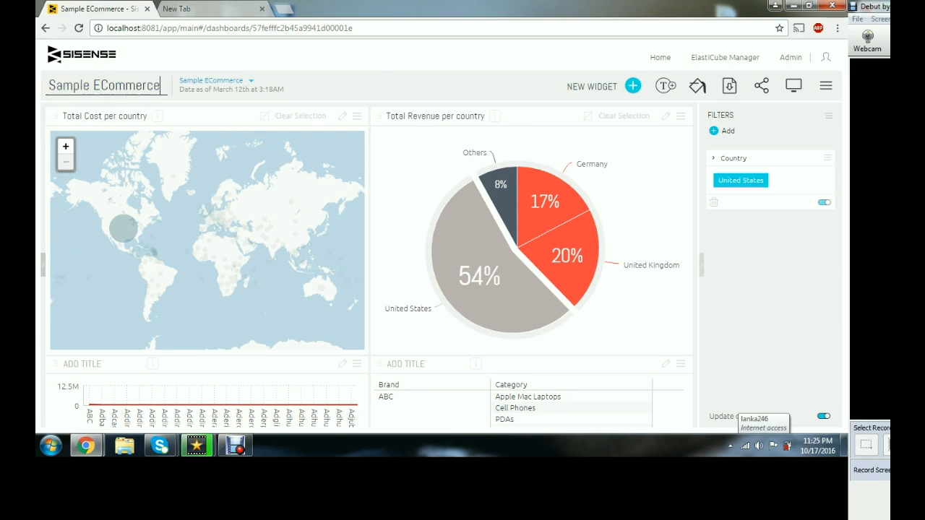
click(242, 81)
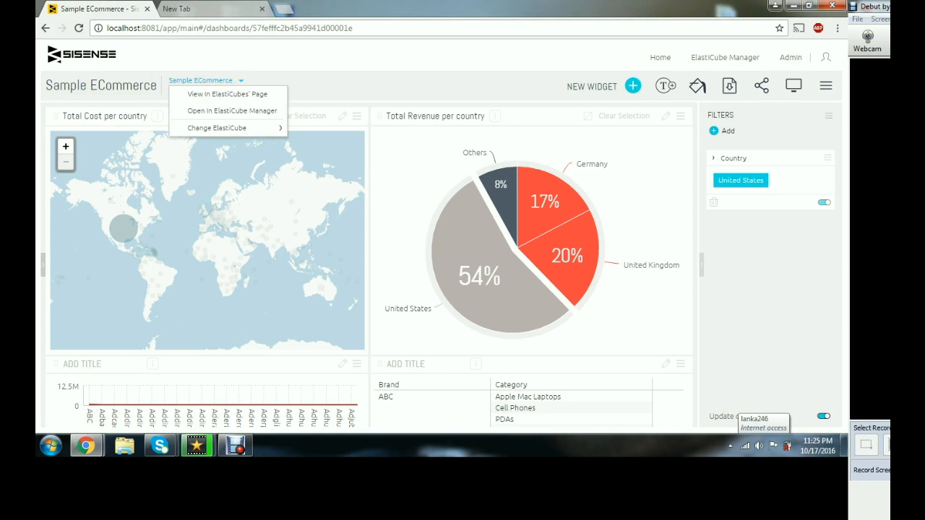
click(246, 162)
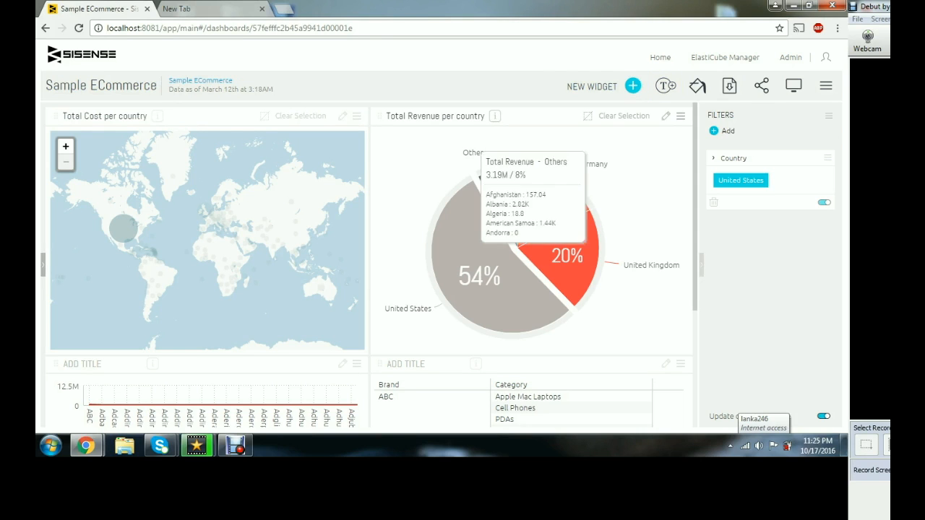
- Create a new dashboard on the Sample ECommerce ElastiCube titled Sample ECommerce (2)
click(660, 57)
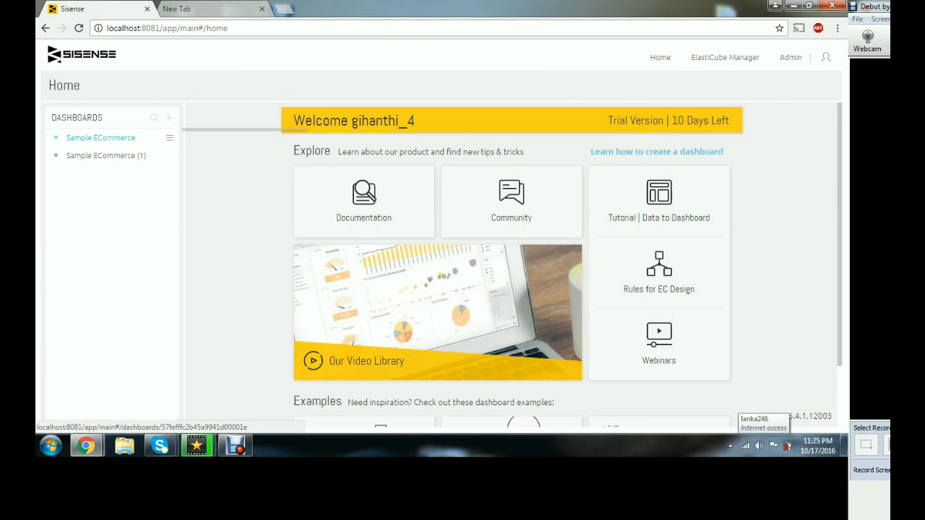
mouse_move(101, 138)
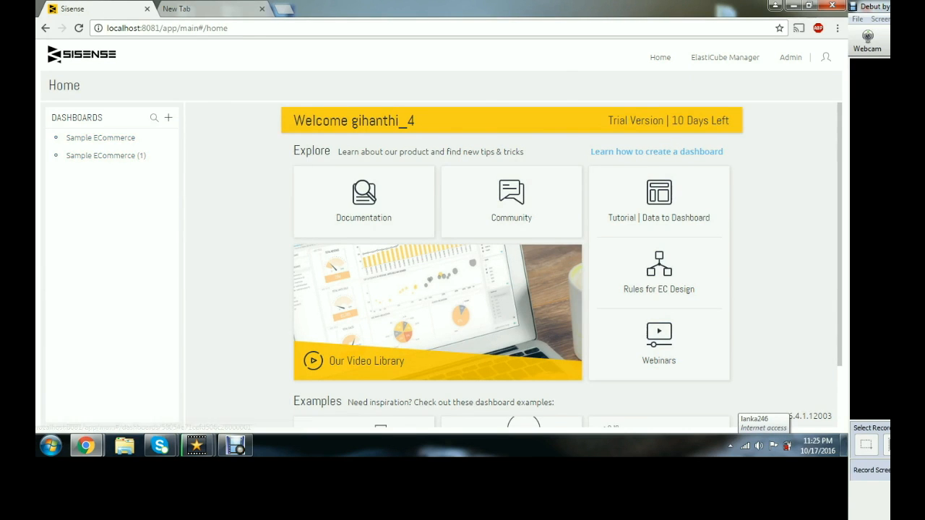
click(168, 117)
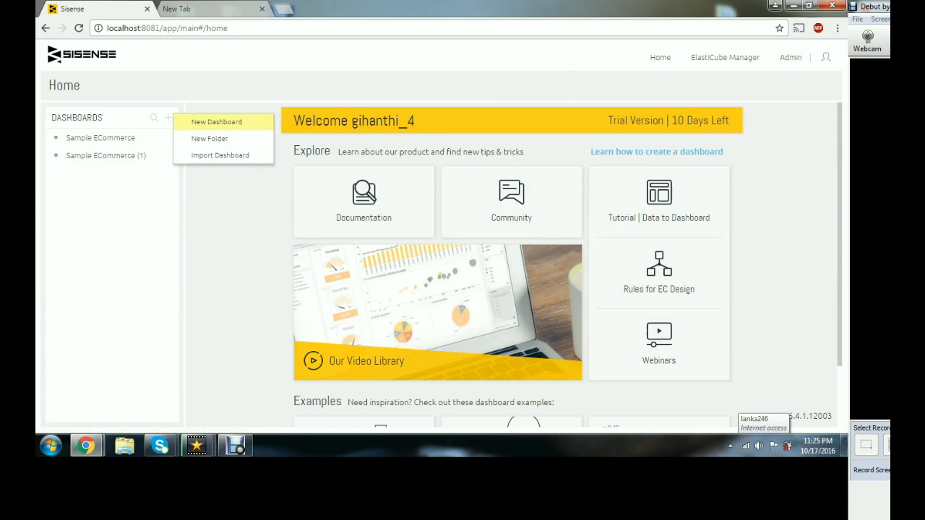
click(216, 121)
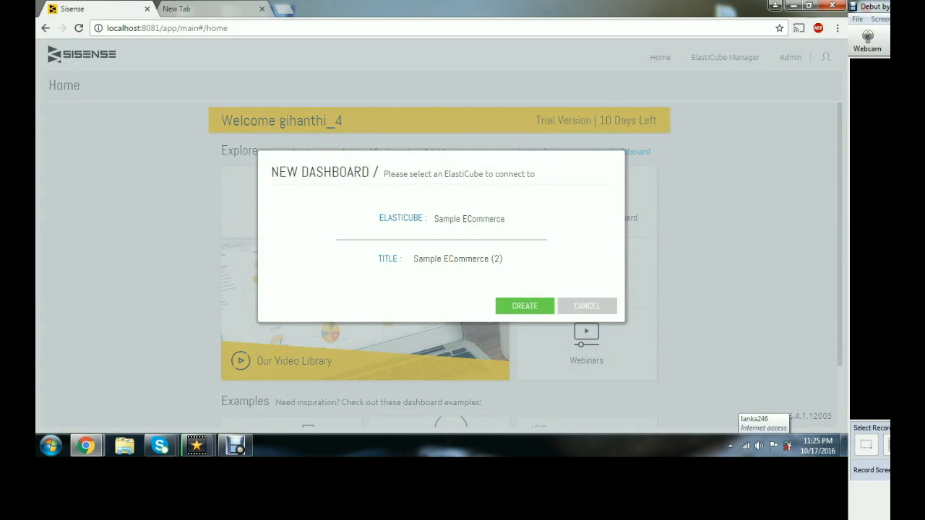
click(470, 219)
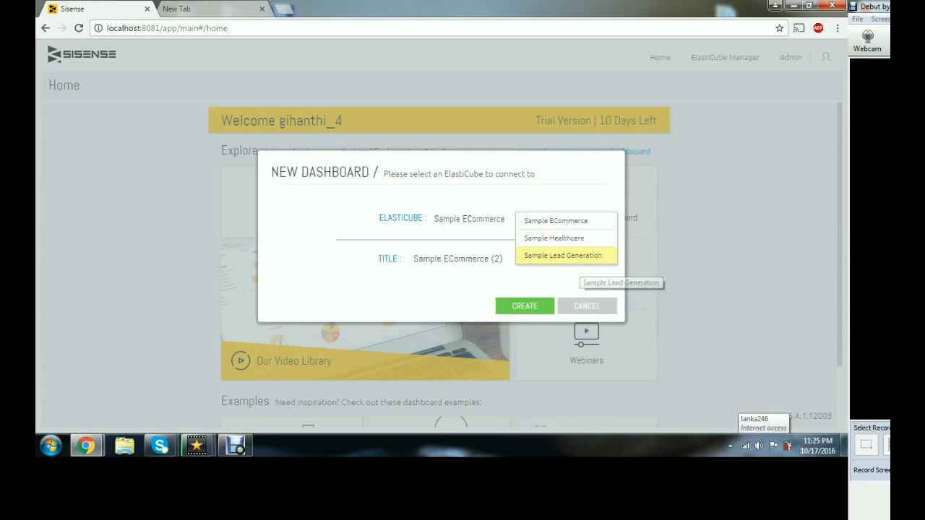
click(571, 222)
click(502, 258)
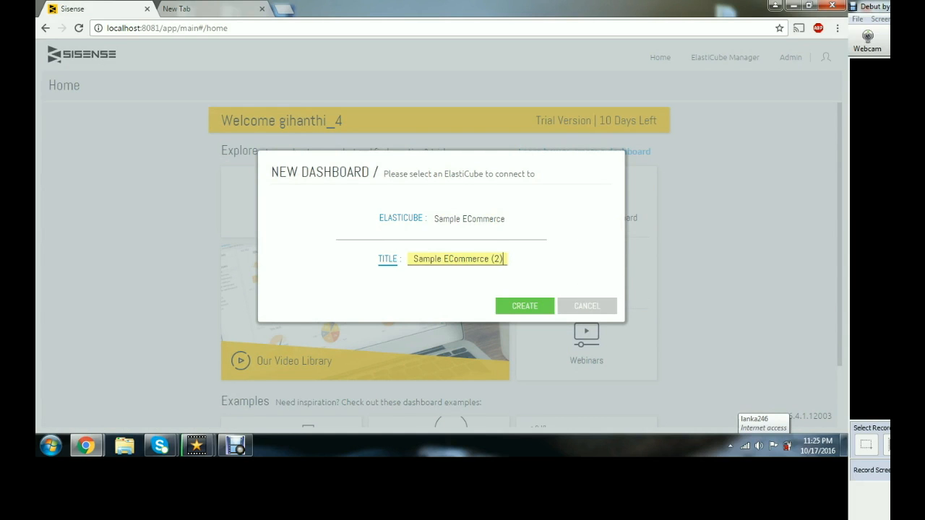
click(525, 306)
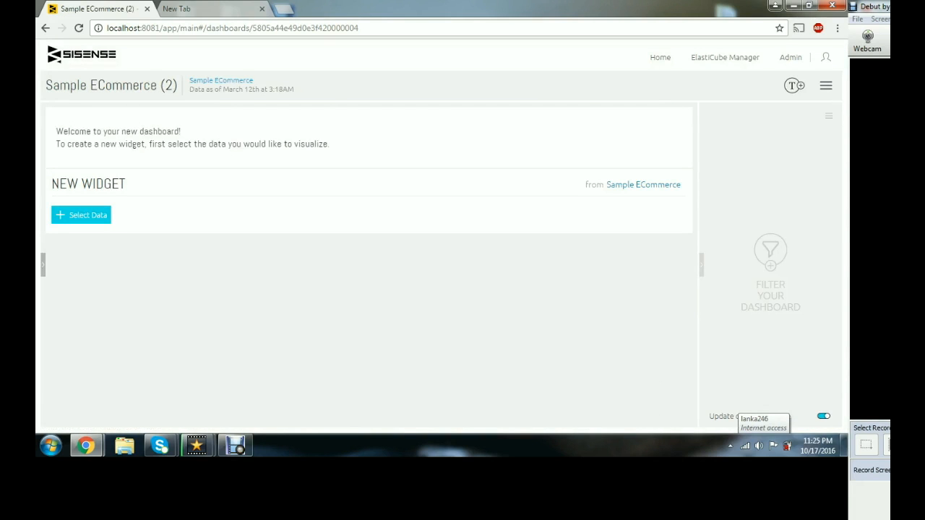
- Add the Gender field as the first data field of the new widget
click(81, 215)
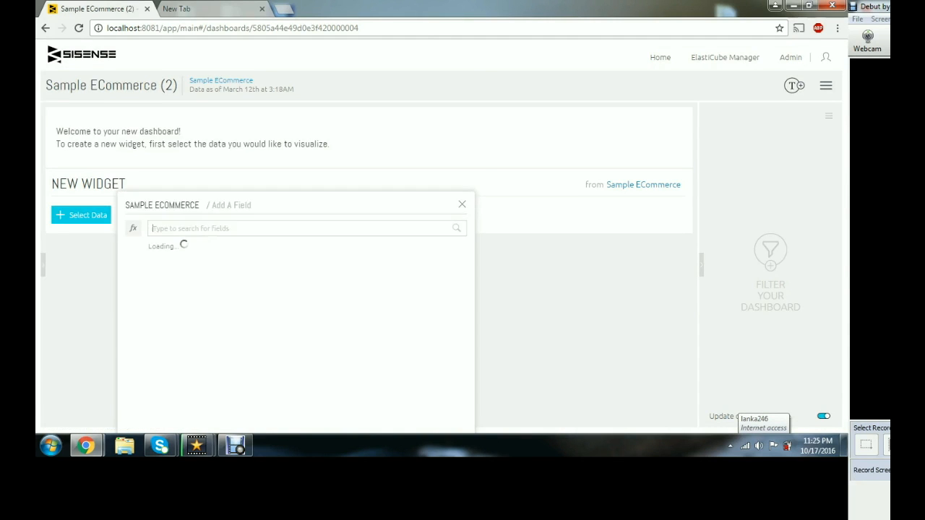
scroll(304, 249, down, 3)
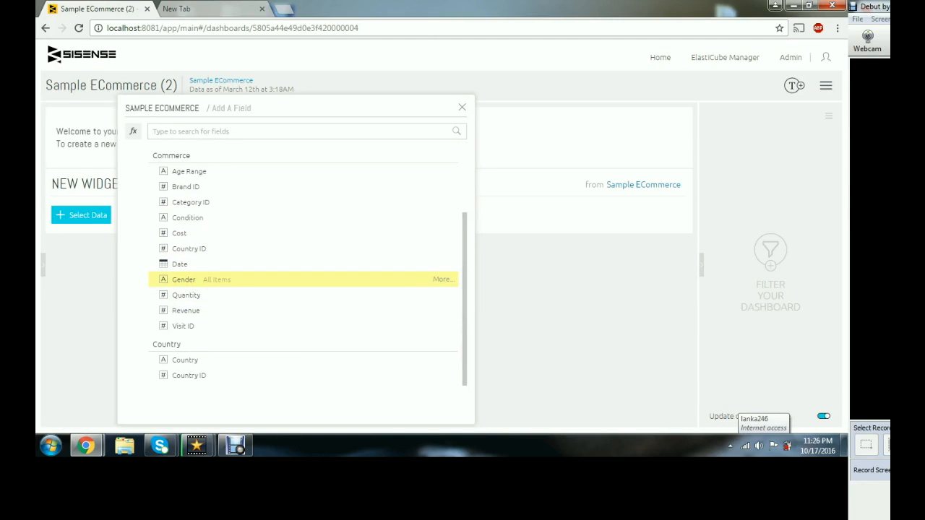
click(183, 279)
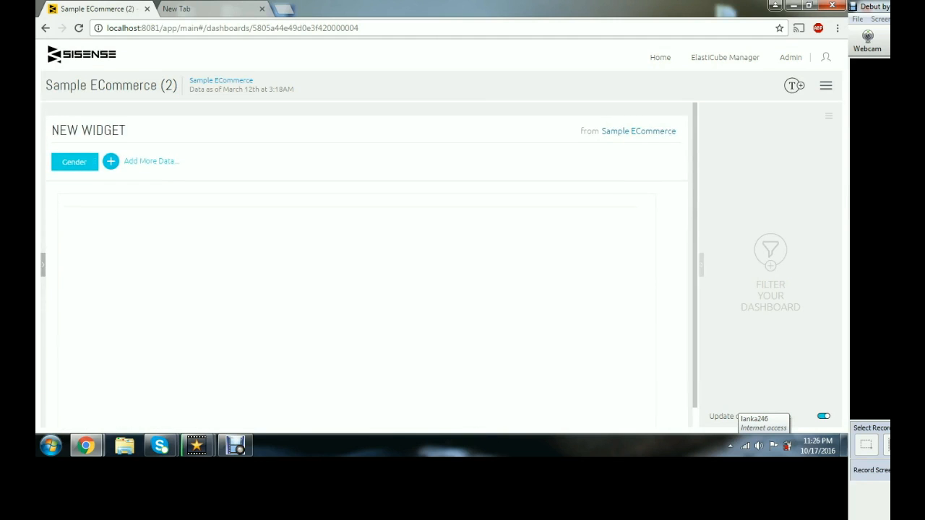
- Add the Country ID field from the Commerce table to the widget
click(149, 154)
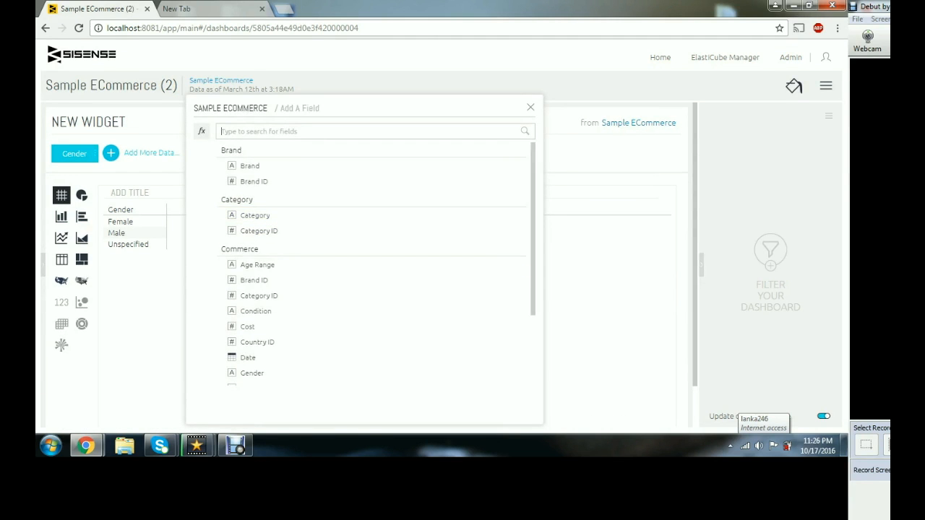
scroll(372, 267, down, 2)
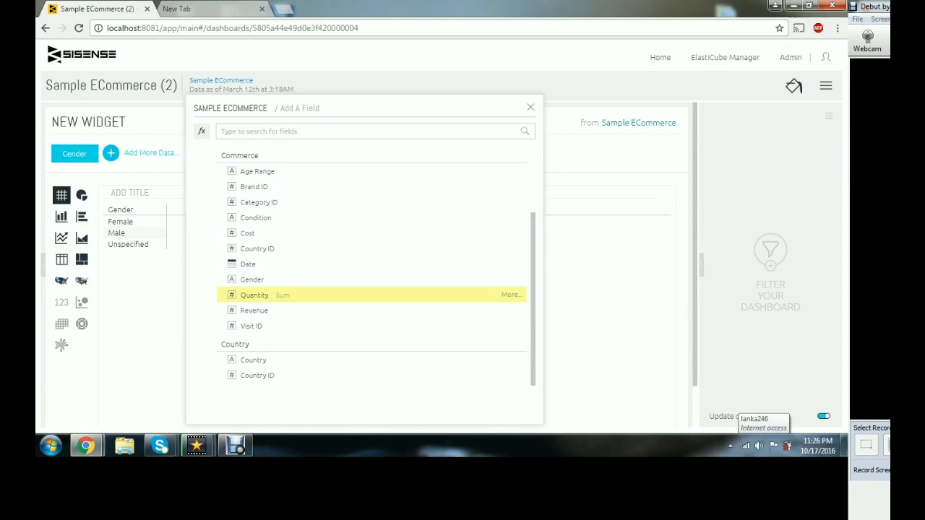
click(258, 249)
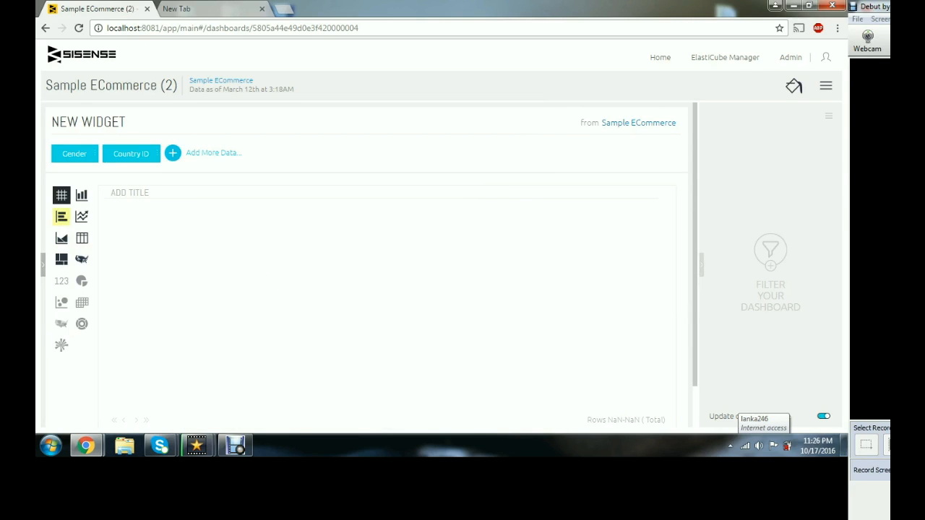
- Add the Country field from the Country table to the widget
click(206, 153)
scroll(361, 275, down, 1)
scroll(433, 220, down, 1)
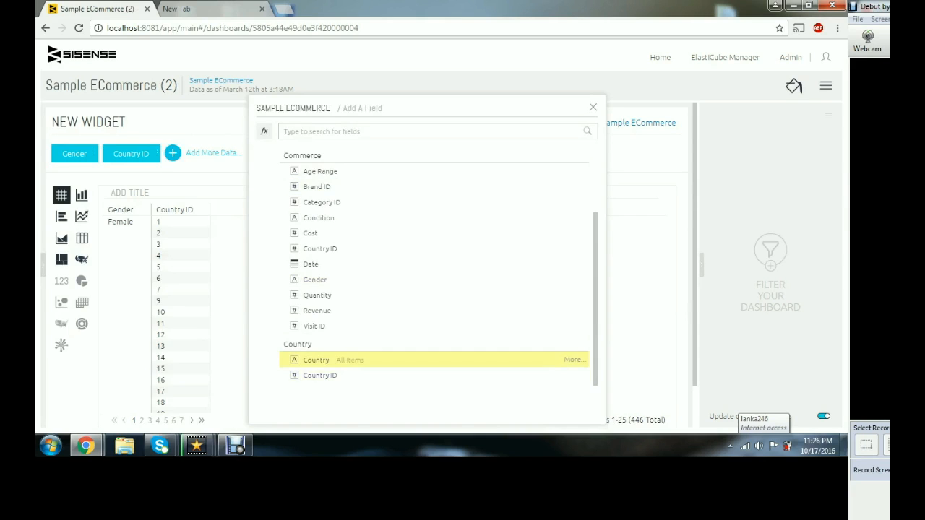
click(316, 360)
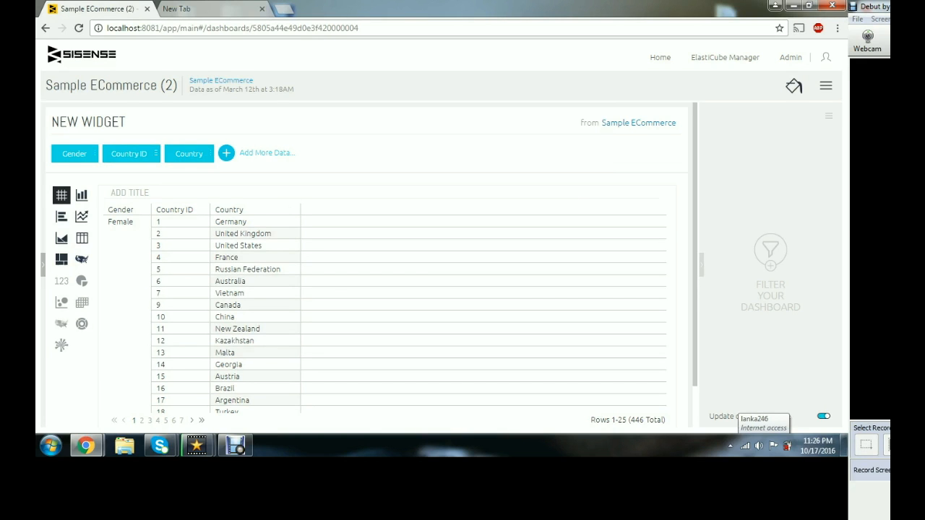
- Delete the Country ID field from the widget
click(152, 153)
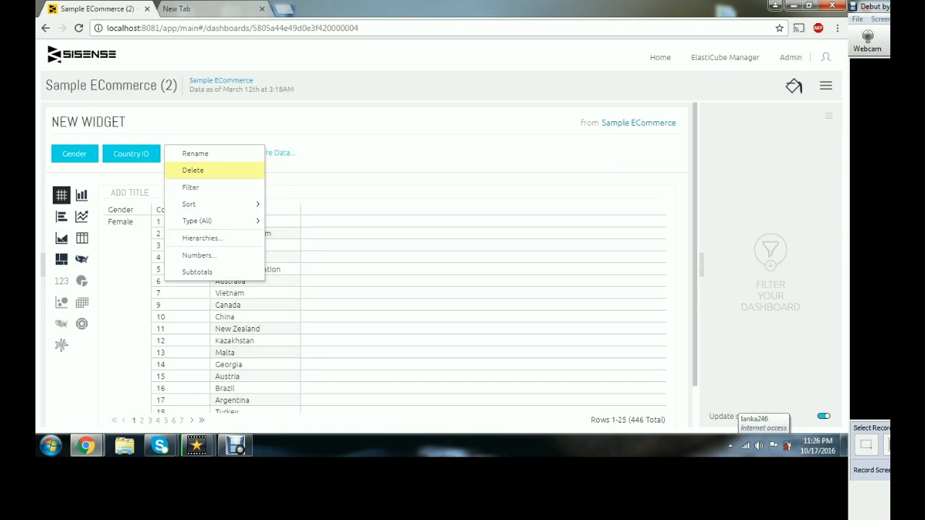
click(185, 169)
scroll(385, 311, down, 1)
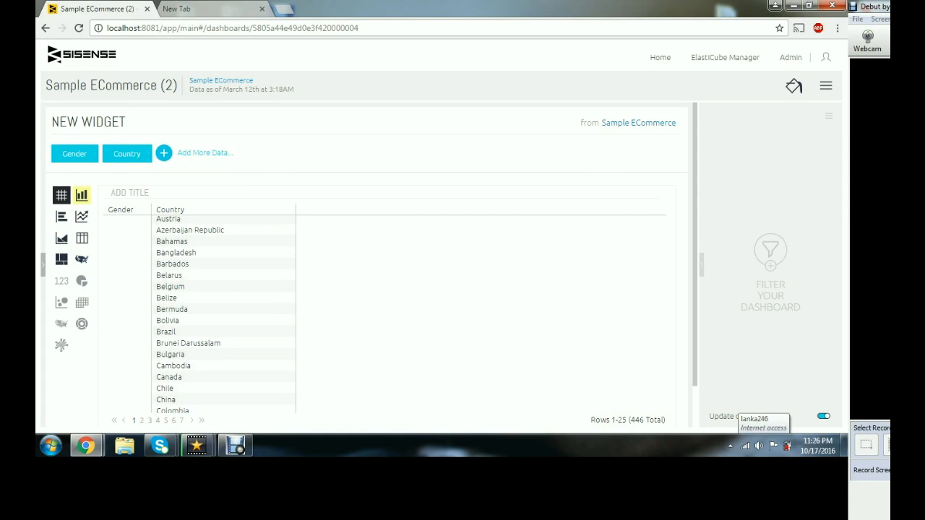
- Change the widget visualization to the scatter map
click(82, 195)
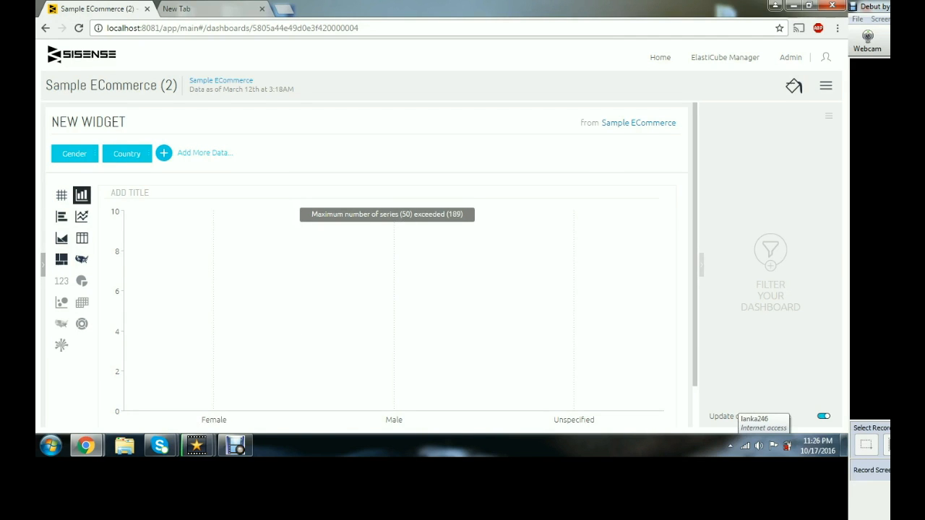
click(61, 216)
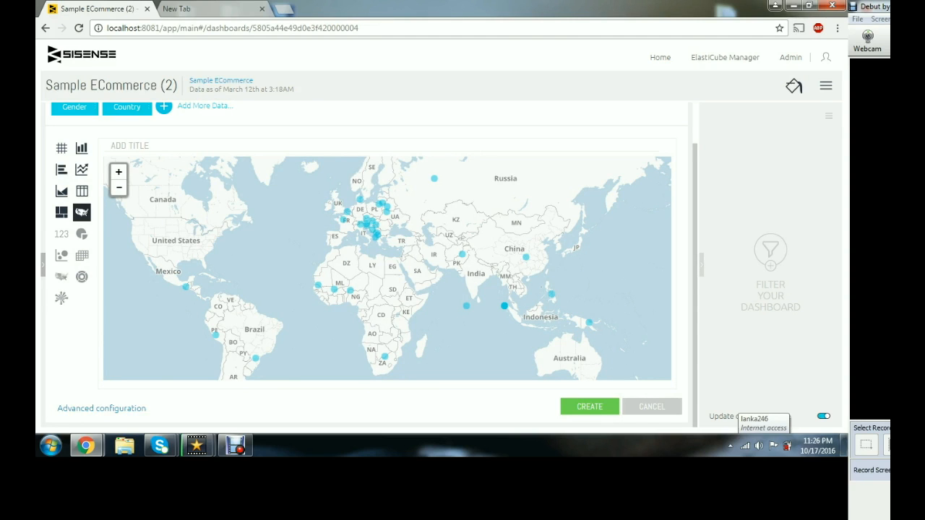
- Filter on Male and Russian Federation by selecting the Russia point on the map
mouse_move(433, 178)
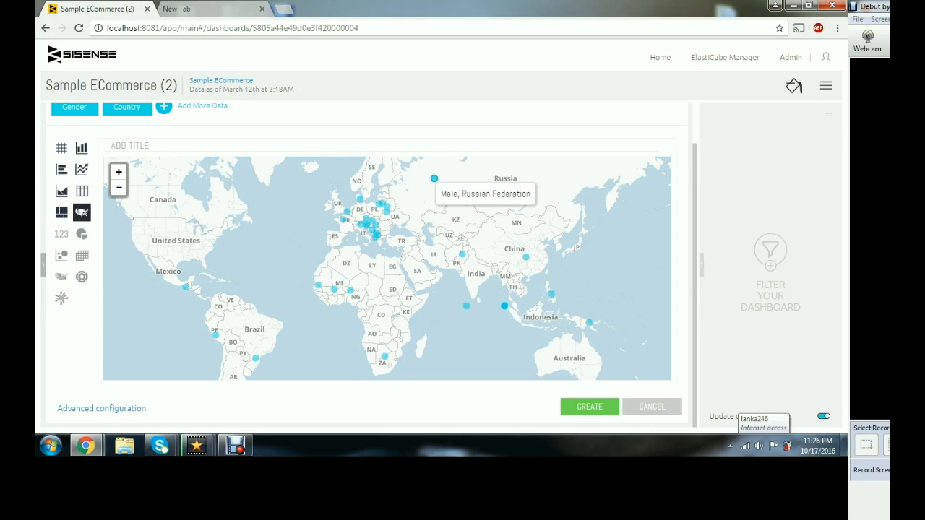
click(434, 178)
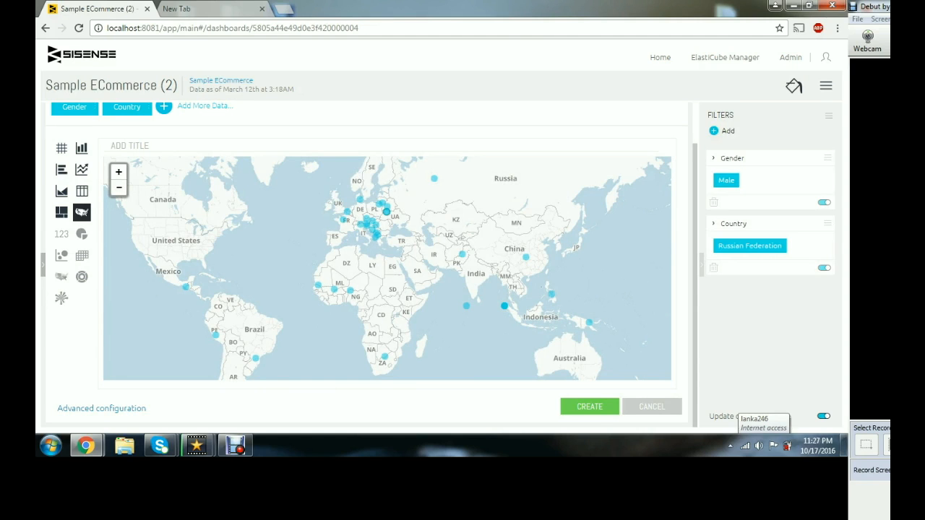
- Switch the widget visualization to an area chart
mouse_move(387, 206)
click(61, 191)
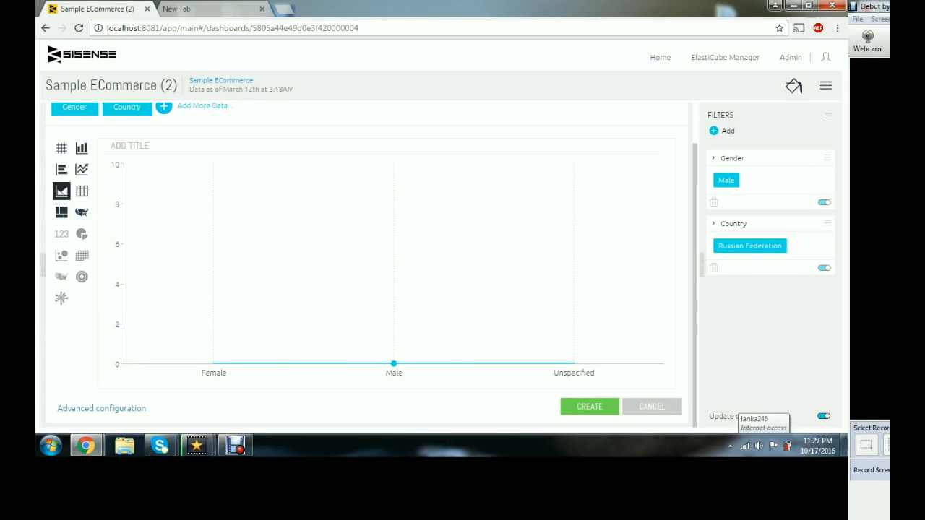
- Add the Revenue field as a value to the widget
click(205, 105)
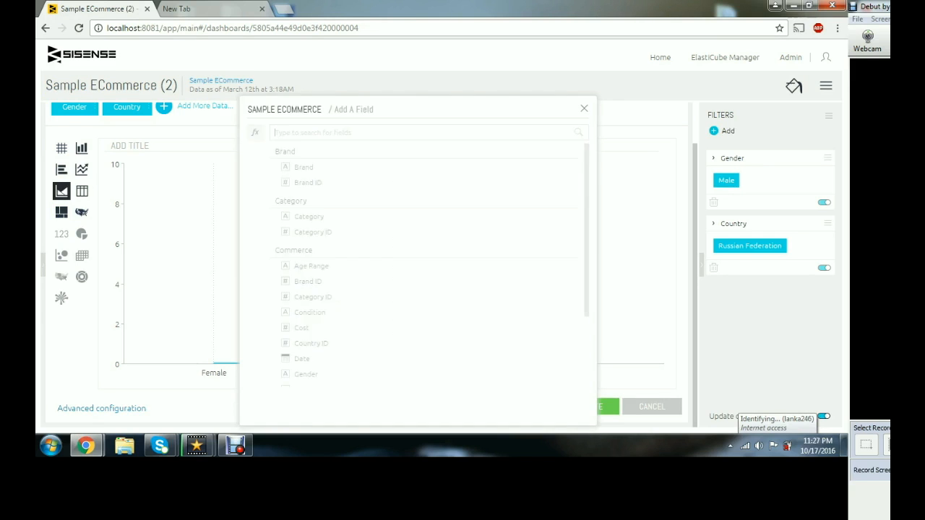
scroll(427, 274, down, 3)
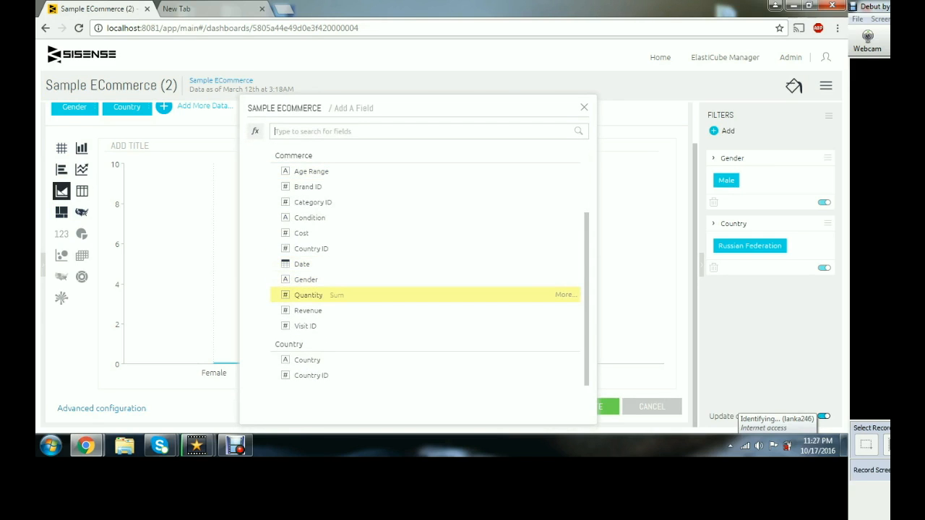
key(Up)
key(Up)
key(Up)
key(Up)
key(Down)
key(Down)
key(Down)
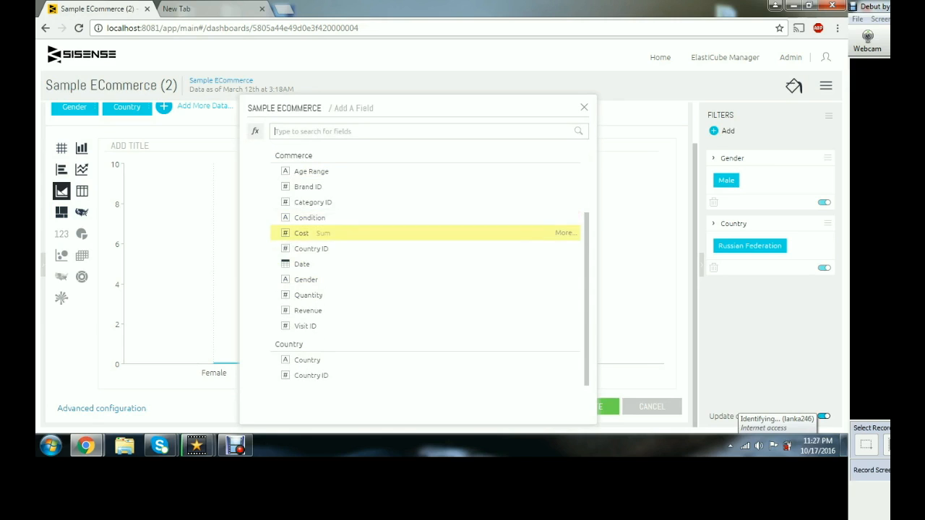
key(Down)
key(Down)
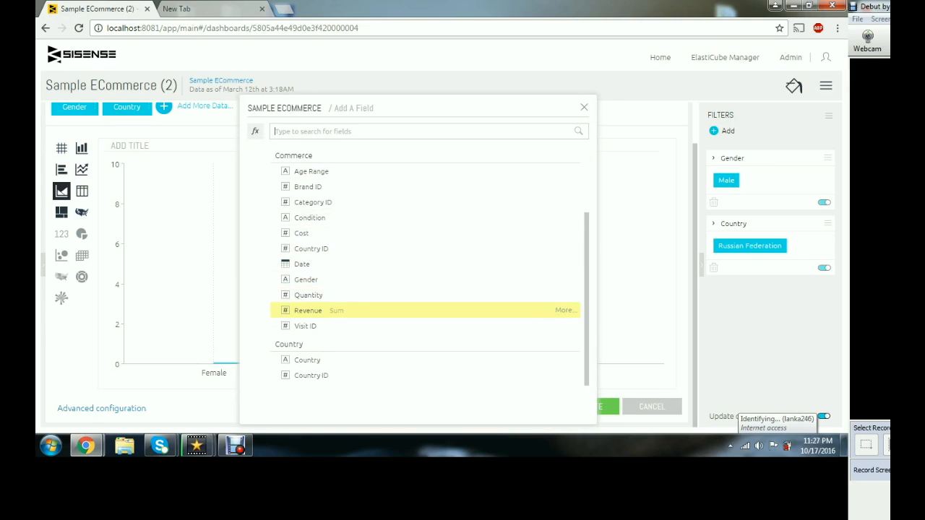
key(Return)
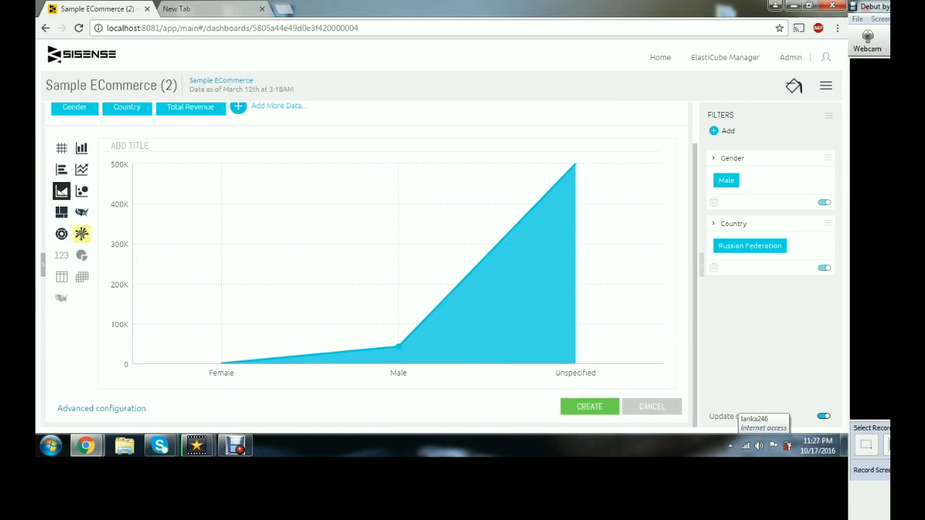
- Preview the widget as a polar chart, then switch it back to the scatter map
click(82, 233)
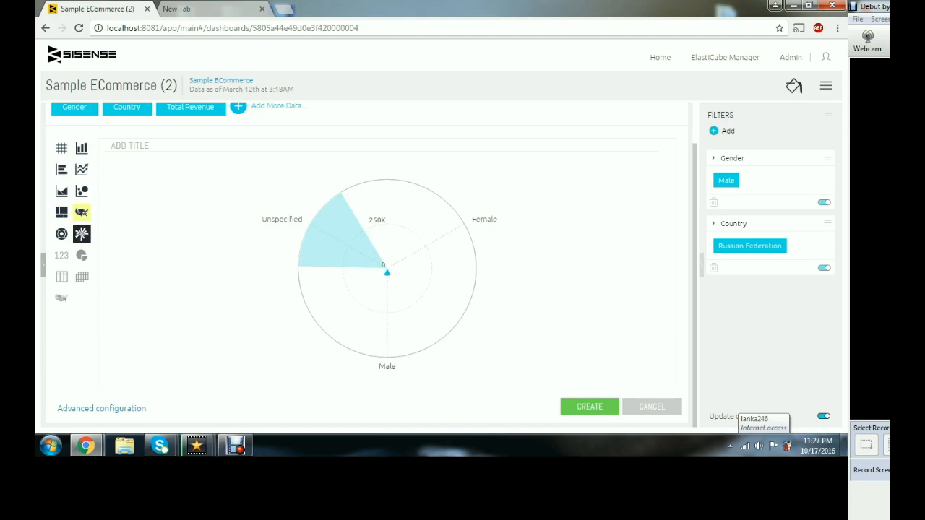
click(81, 212)
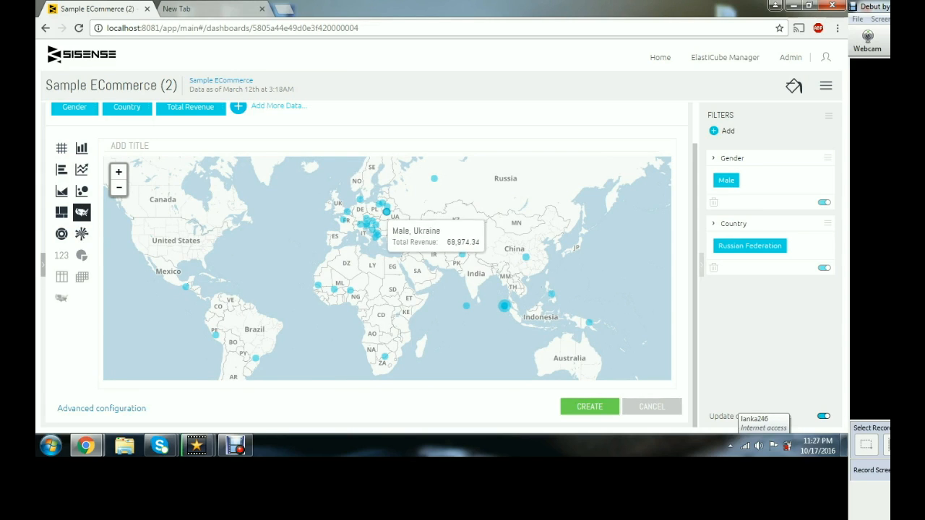
- Create the scatter map widget on the dashboard
click(590, 406)
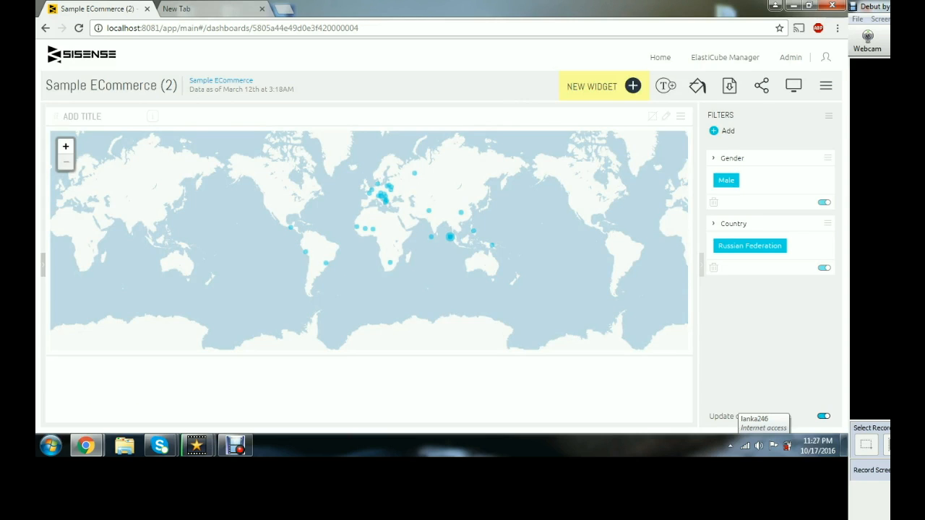
- Start a new widget with Brand as the category and Total Cost as the value
click(600, 86)
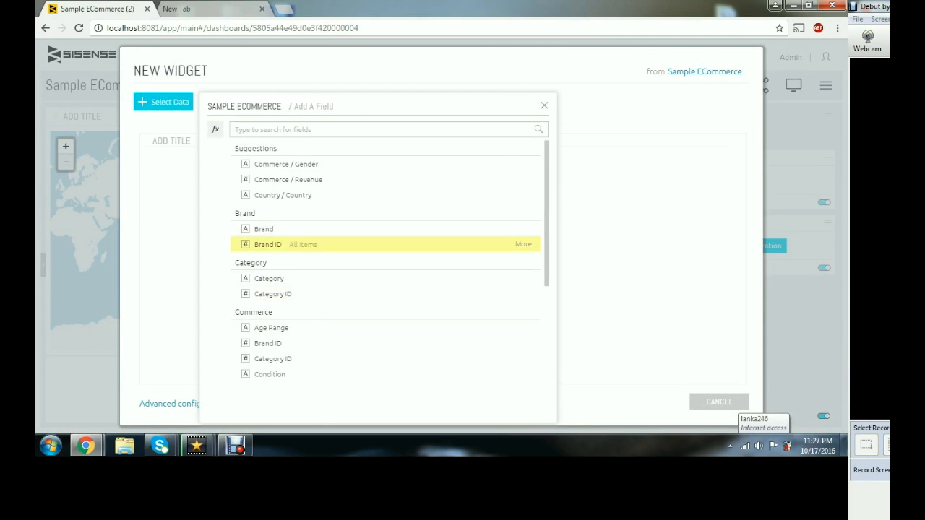
click(264, 229)
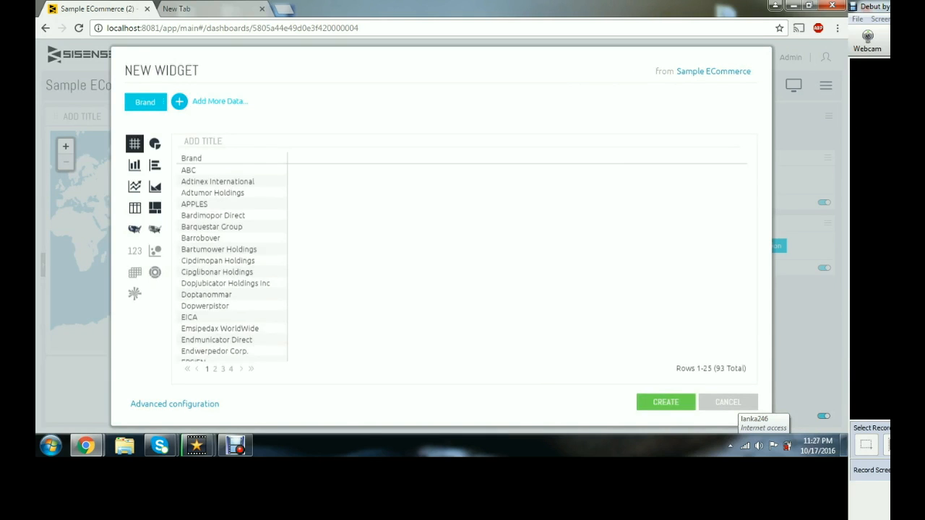
click(213, 101)
scroll(434, 282, down, 3)
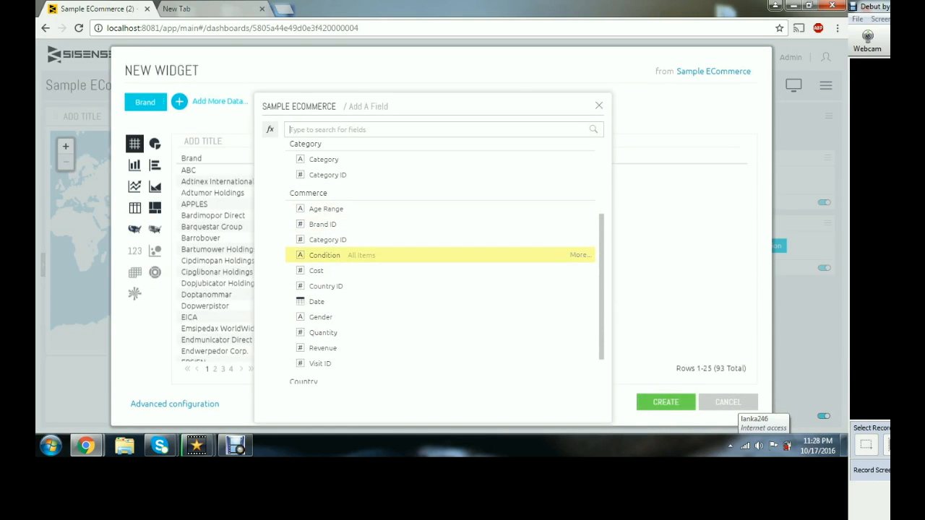
click(318, 270)
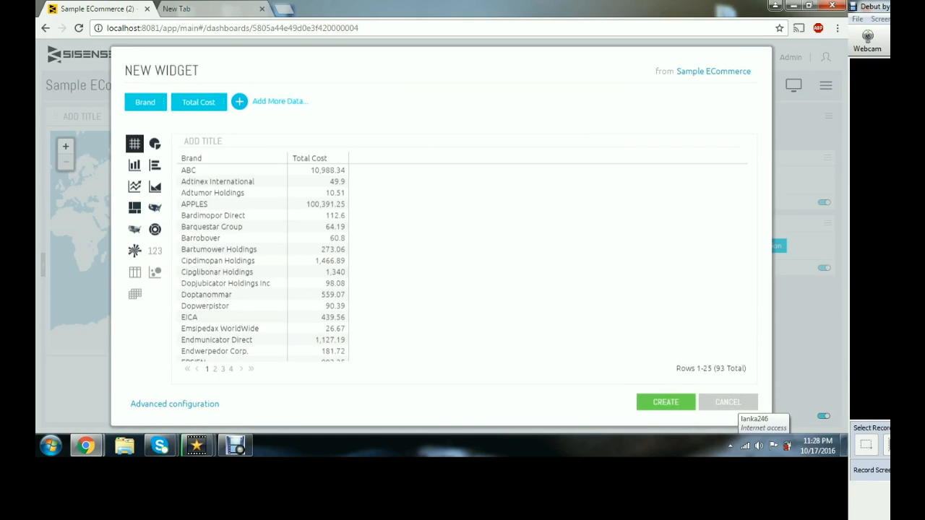
- Switch the widget to a pie chart and examine the cost share of its brand slices
click(155, 143)
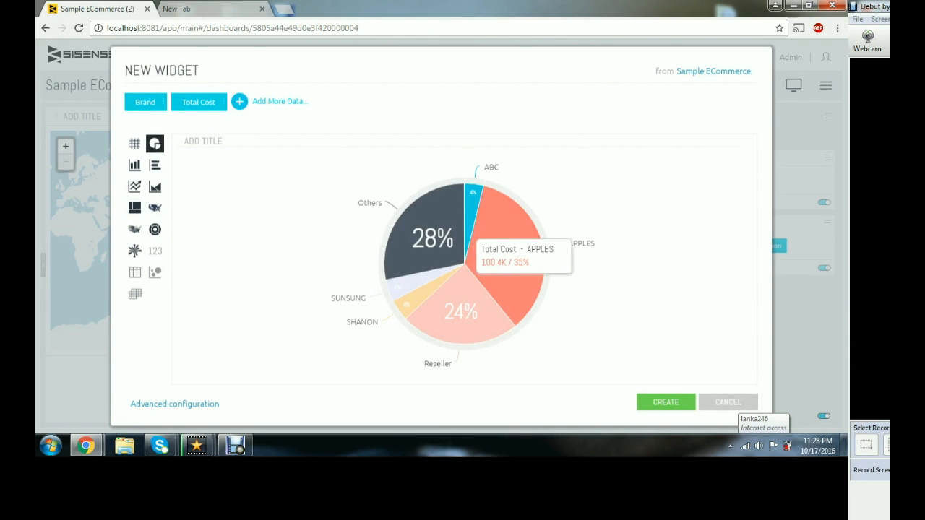
mouse_move(455, 327)
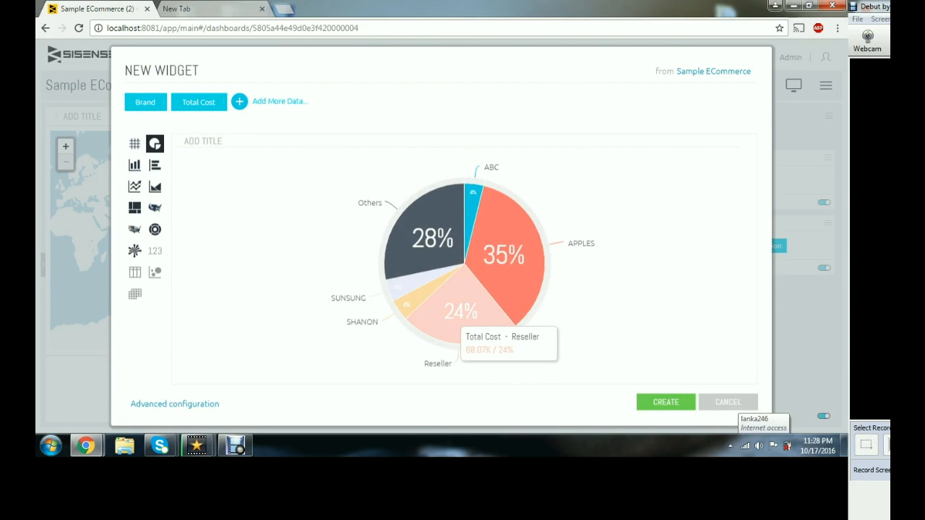
mouse_move(408, 302)
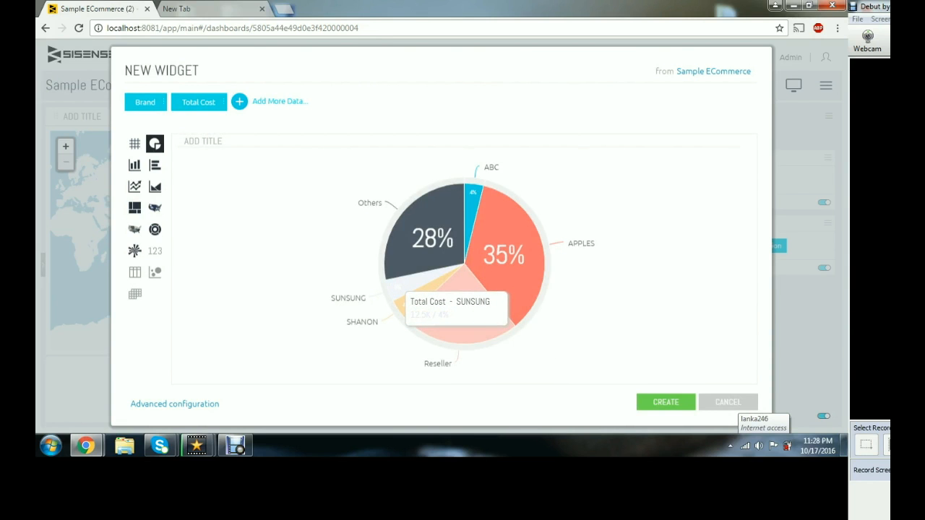
mouse_move(404, 242)
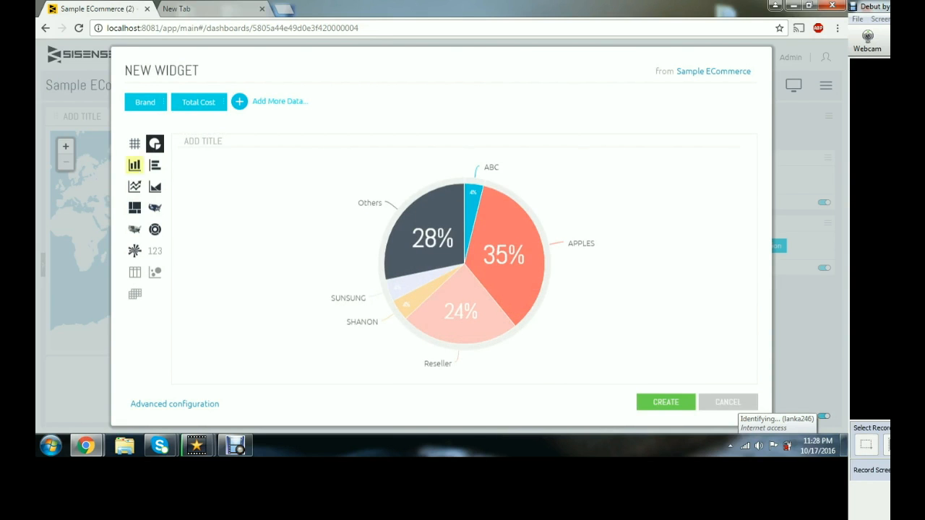
- Preview the widget as bar, line, column, sunburst, polar and scatter map charts
click(154, 165)
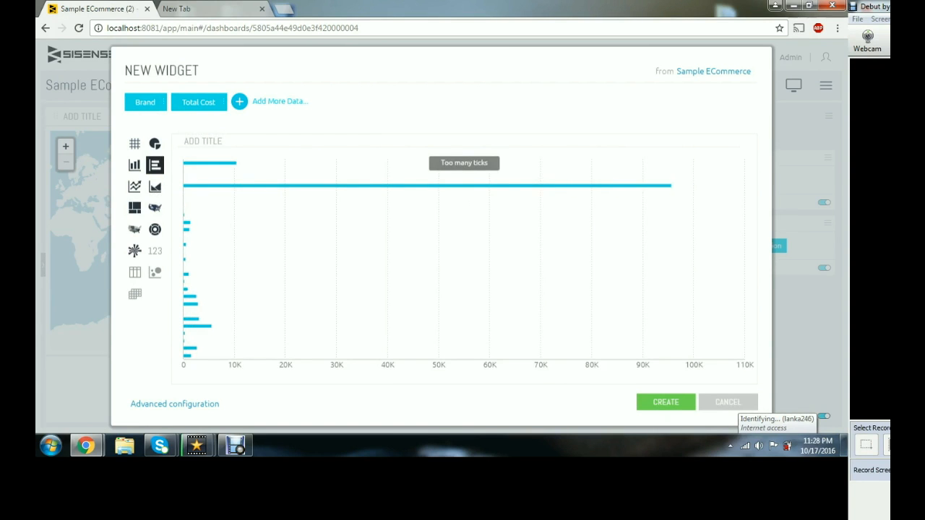
click(134, 187)
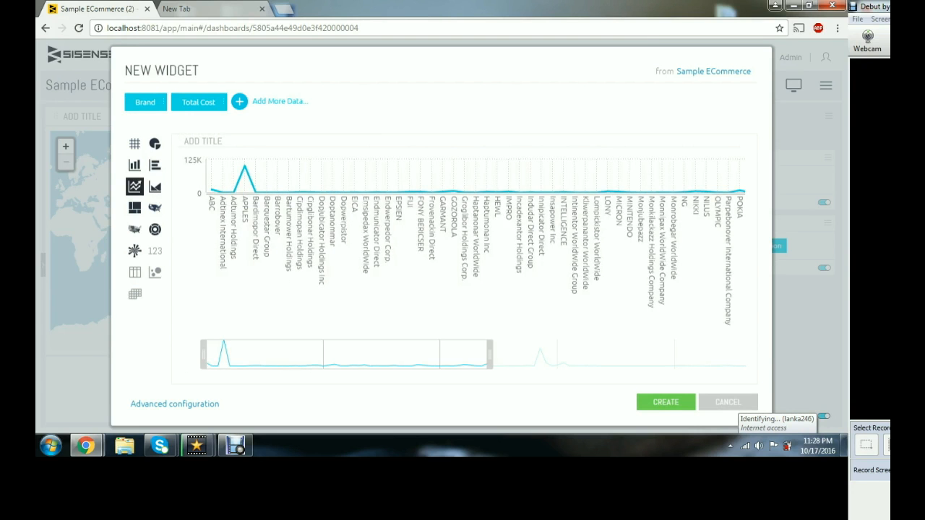
click(135, 165)
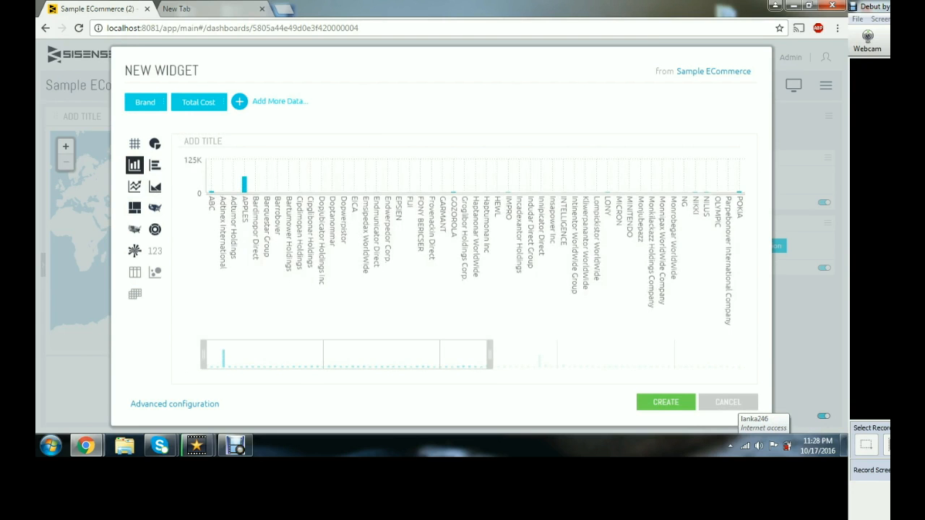
click(155, 229)
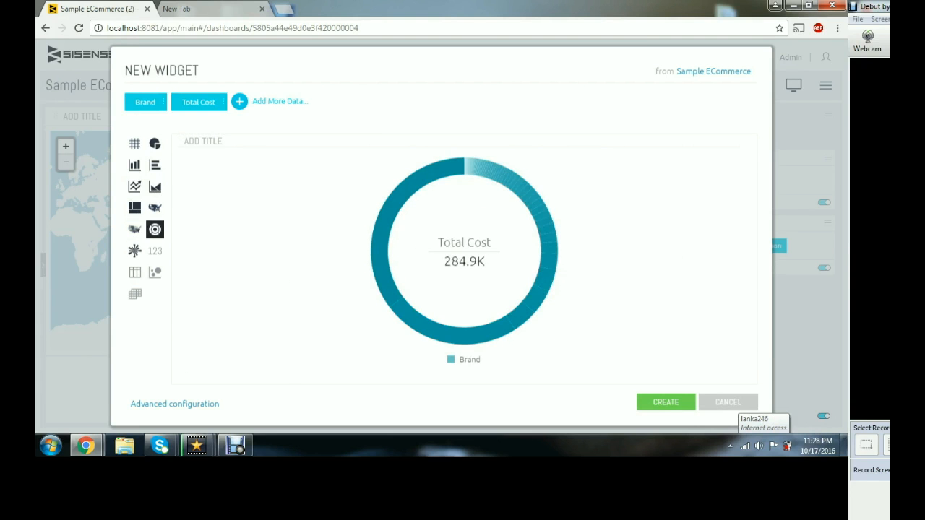
click(135, 251)
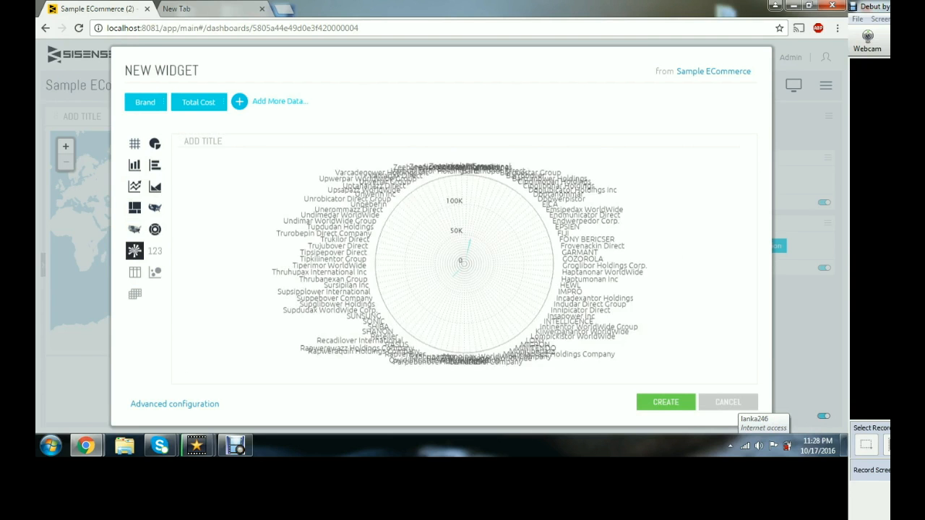
click(134, 229)
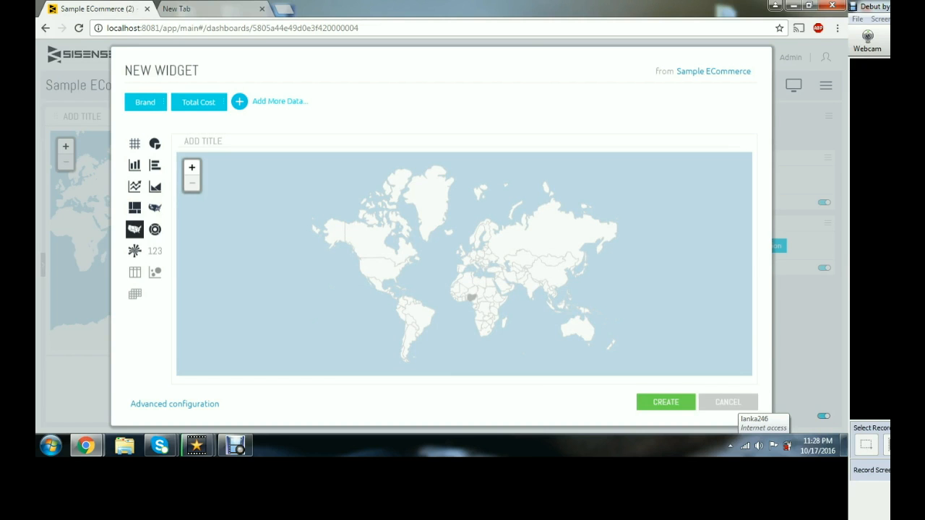
- Switch back to the pie chart and create the widget on the dashboard
click(155, 144)
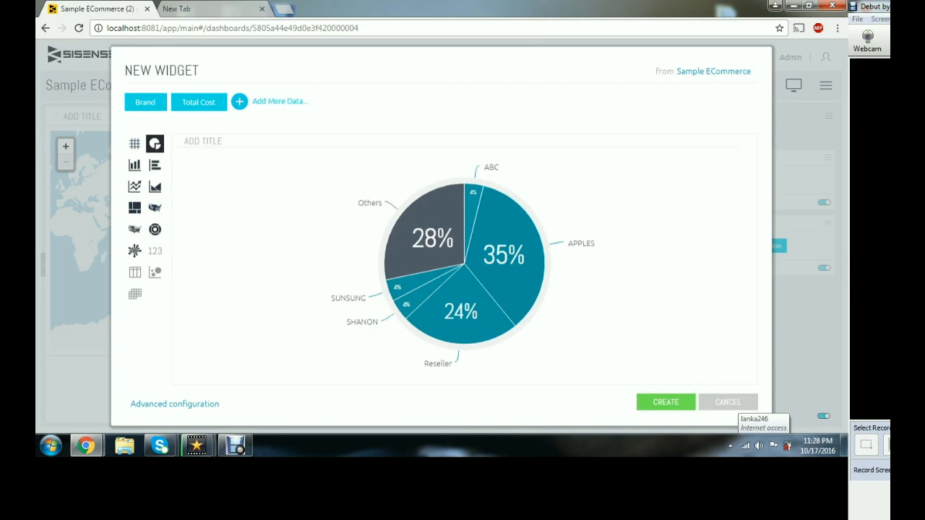
click(666, 402)
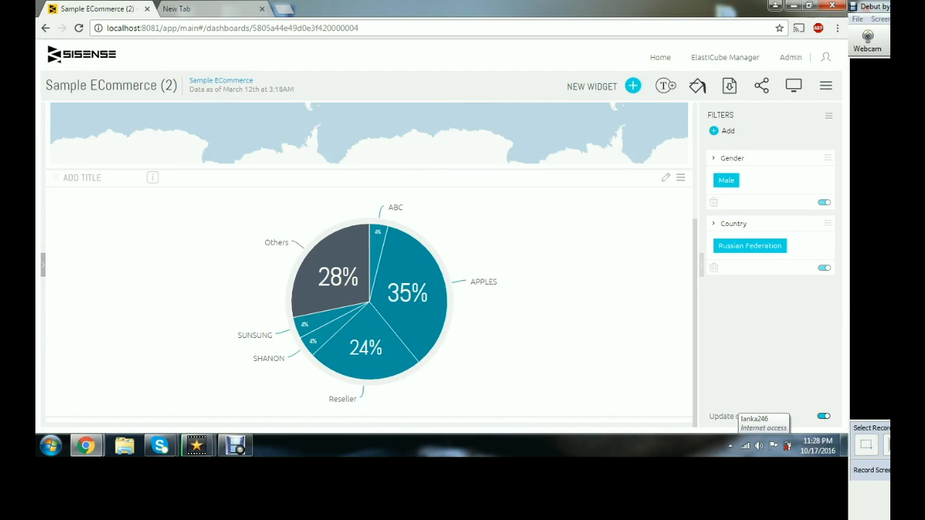
- Start another new widget with Total Quantity as the value and Brand as the category
scroll(368, 263, up, 3)
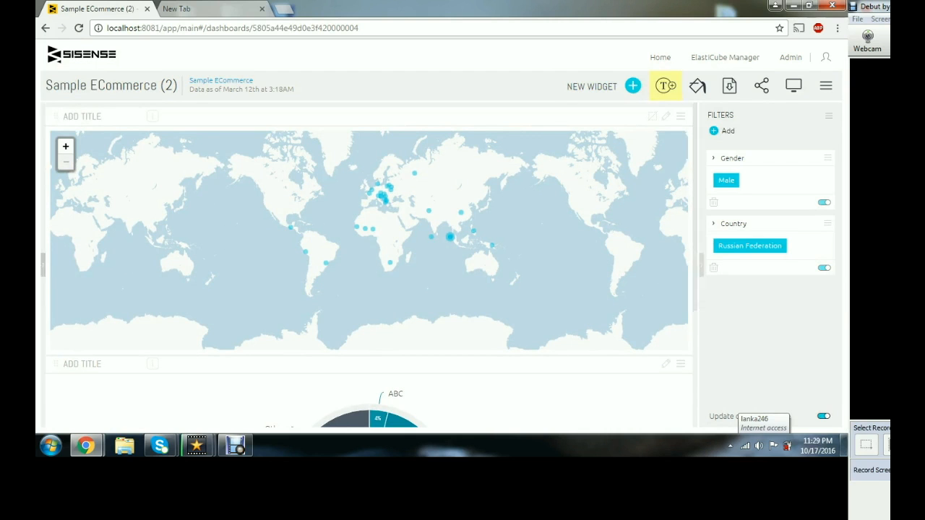
click(597, 86)
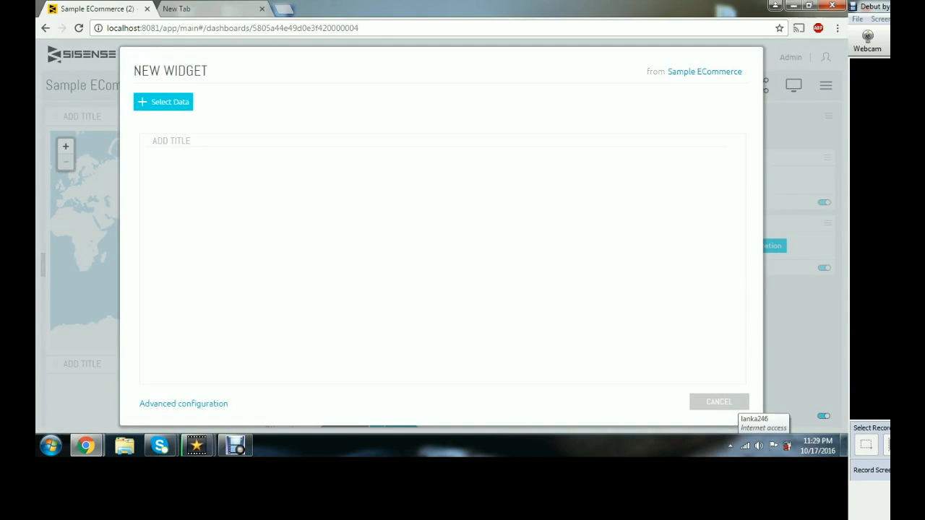
scroll(391, 257, down, 5)
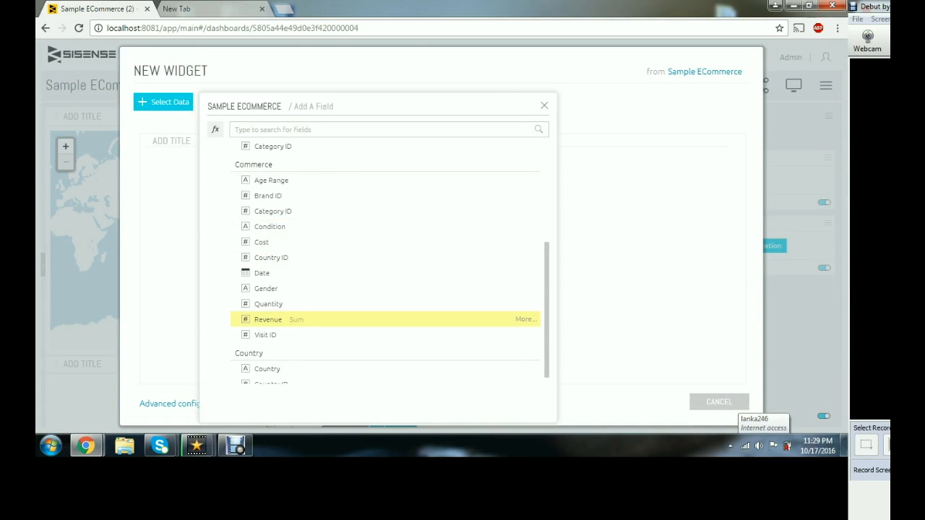
click(268, 303)
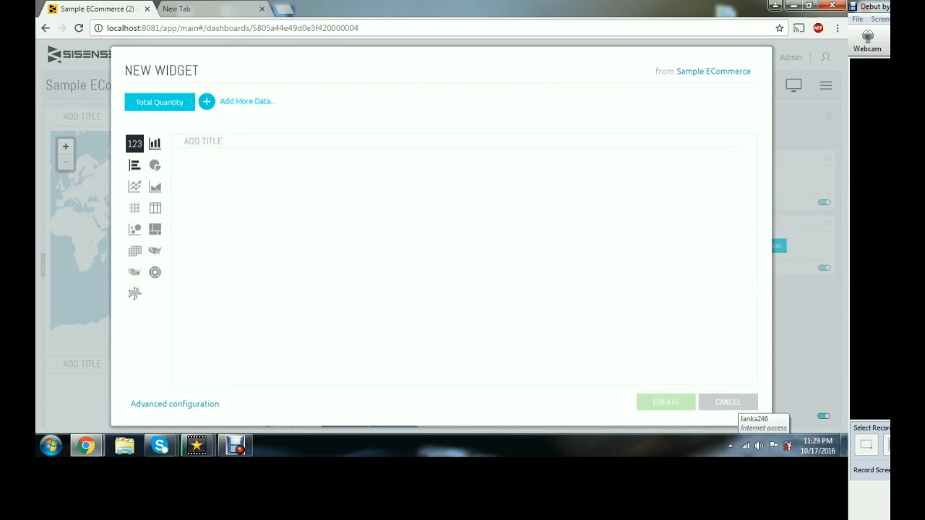
click(206, 101)
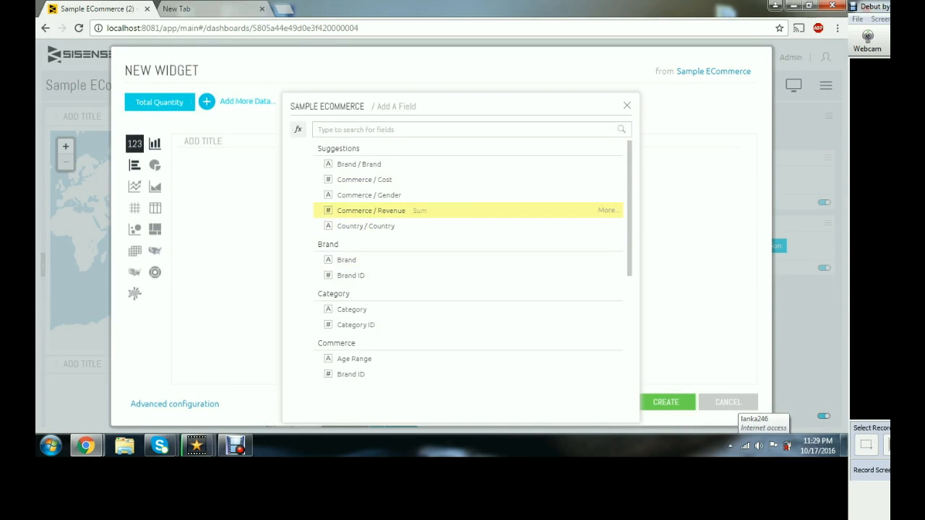
click(359, 164)
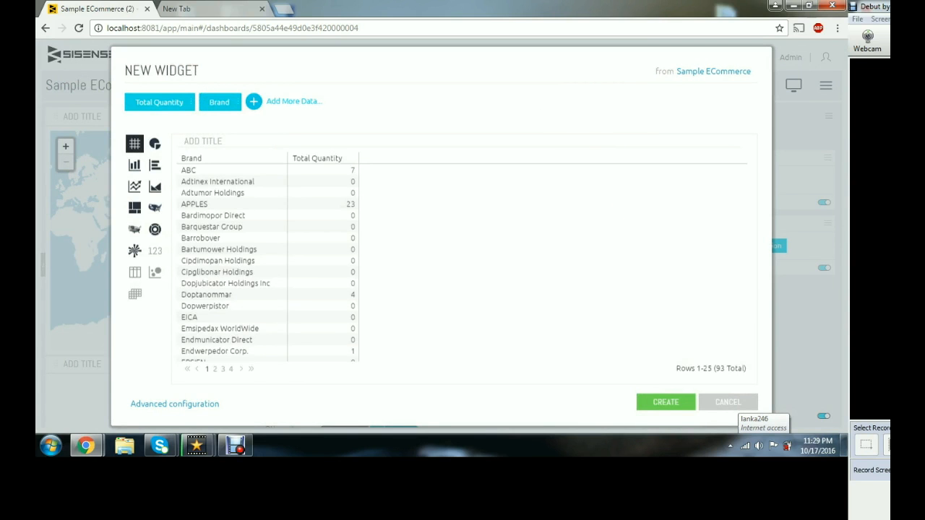
- Preview the widget as a scatter map and add Country as its location field
click(154, 165)
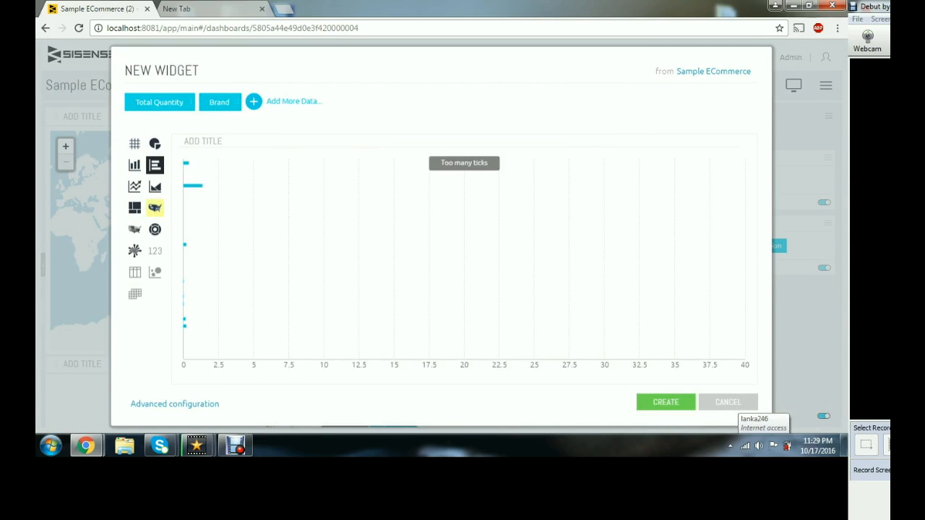
click(154, 207)
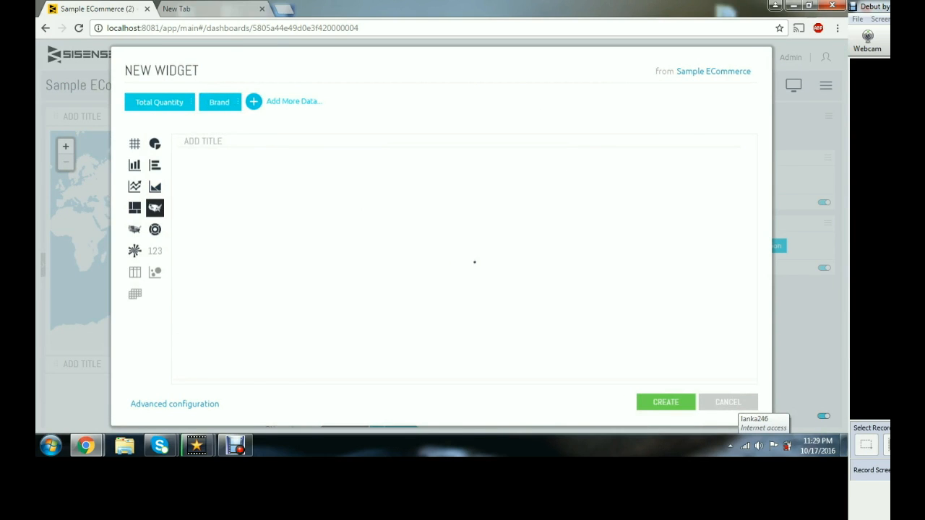
scroll(474, 262, down, 3)
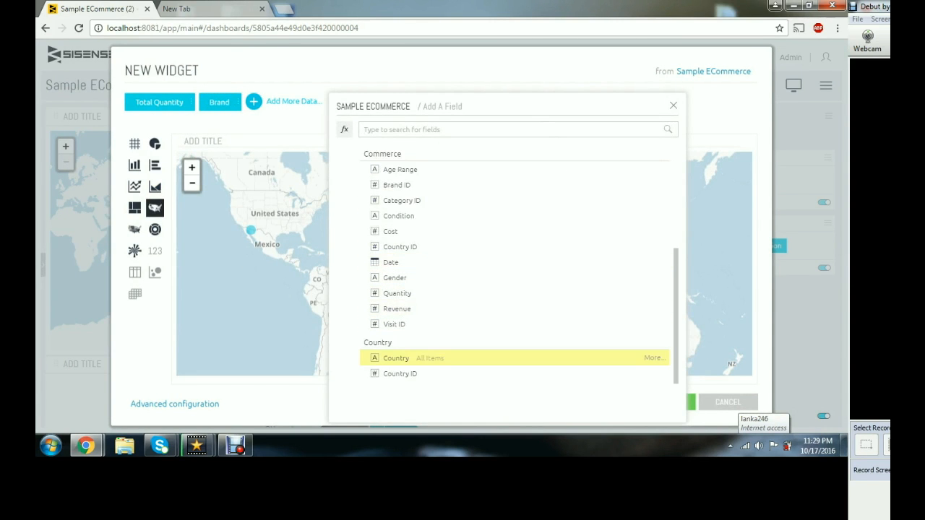
click(396, 358)
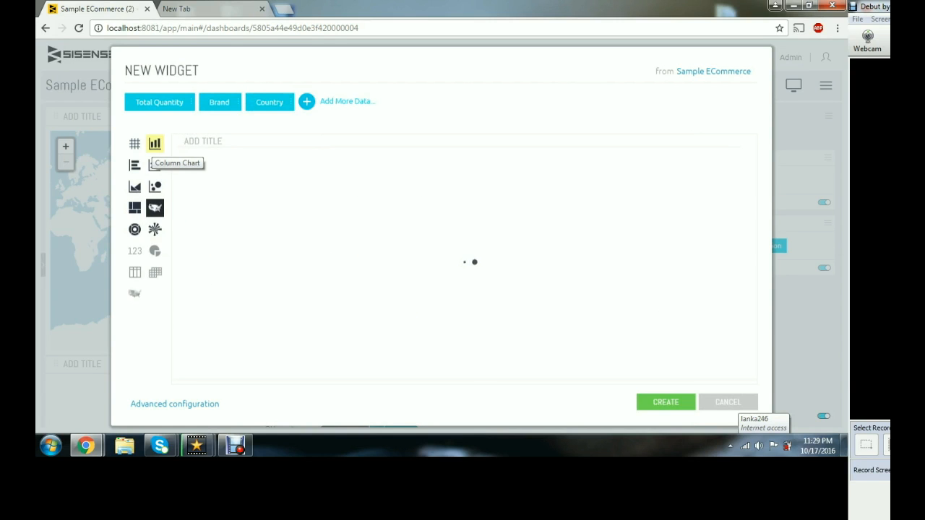
- Preview the widget as column, bar, treemap, sunburst, polar and scatter map charts
click(155, 166)
click(134, 165)
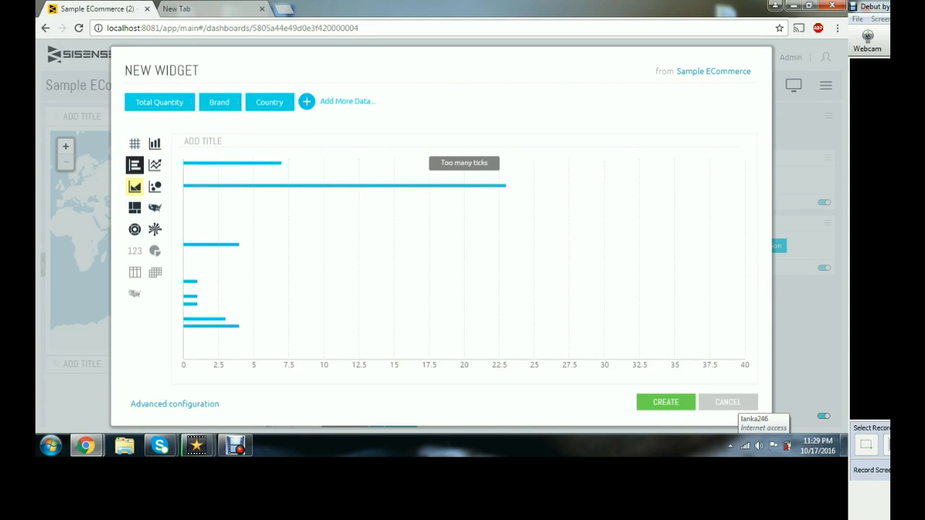
click(135, 207)
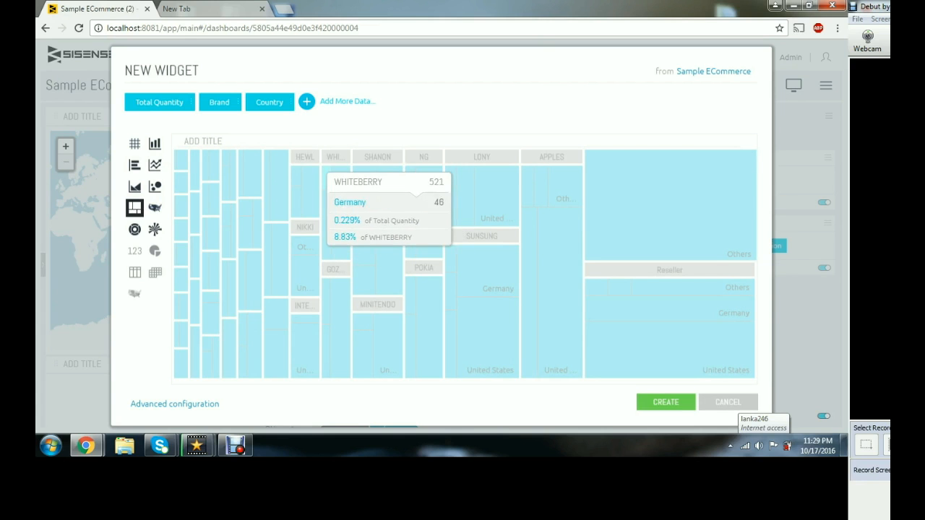
click(135, 229)
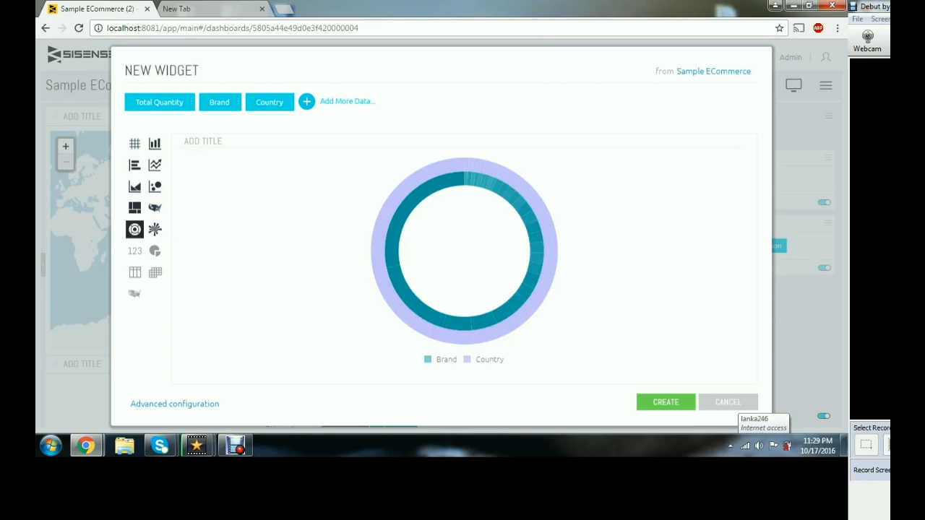
click(155, 229)
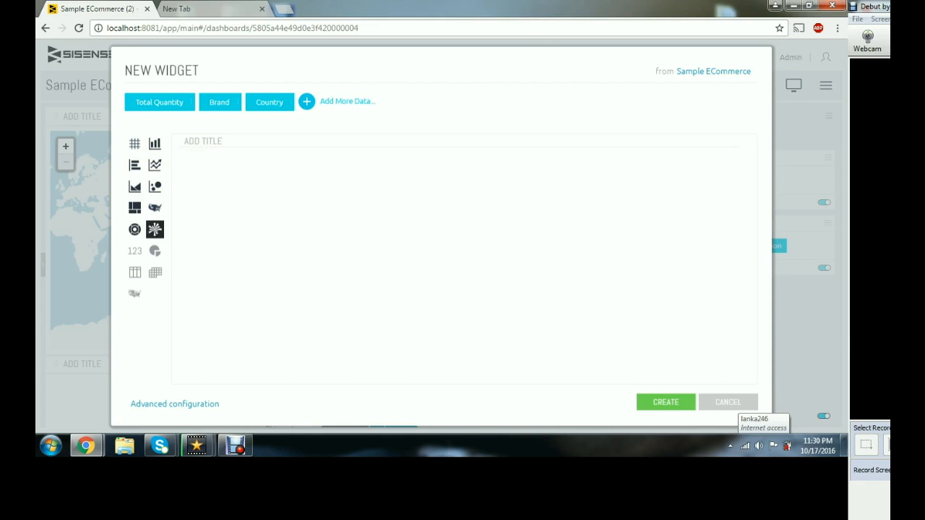
click(155, 208)
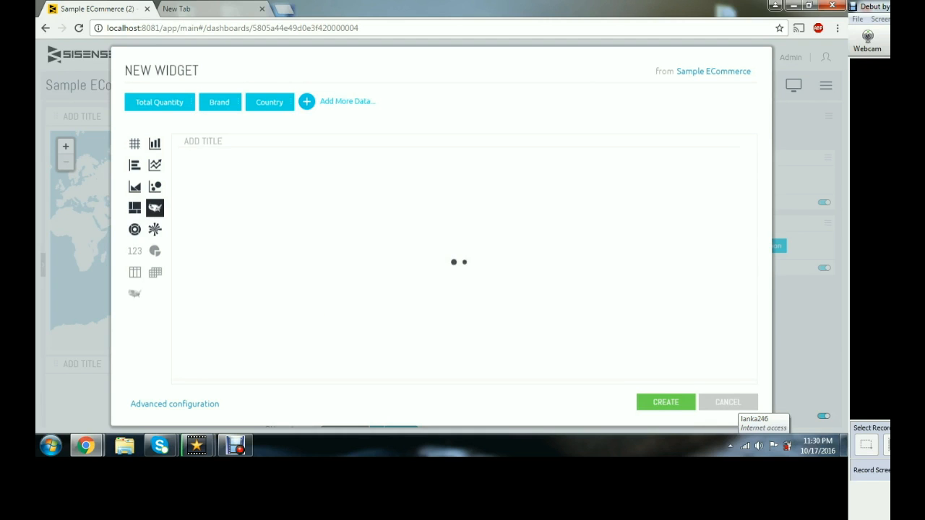
- Switch the widget to a table of Brand, Country and Total Quantity and create it on the dashboard
click(134, 143)
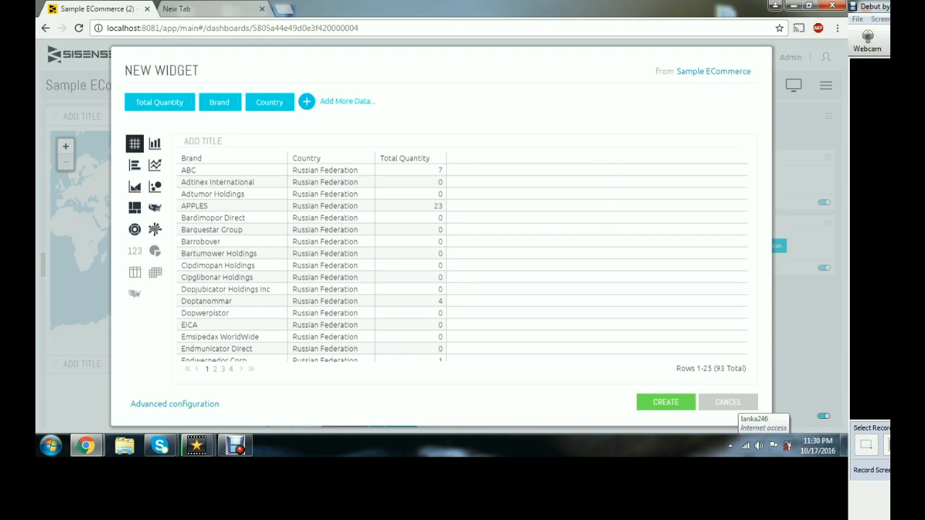
click(155, 143)
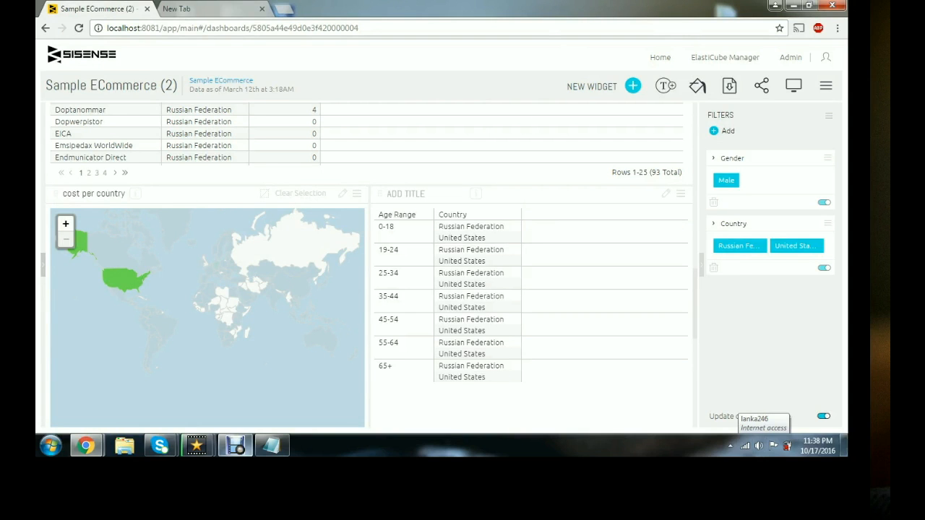
scroll(368, 267, up, 10)
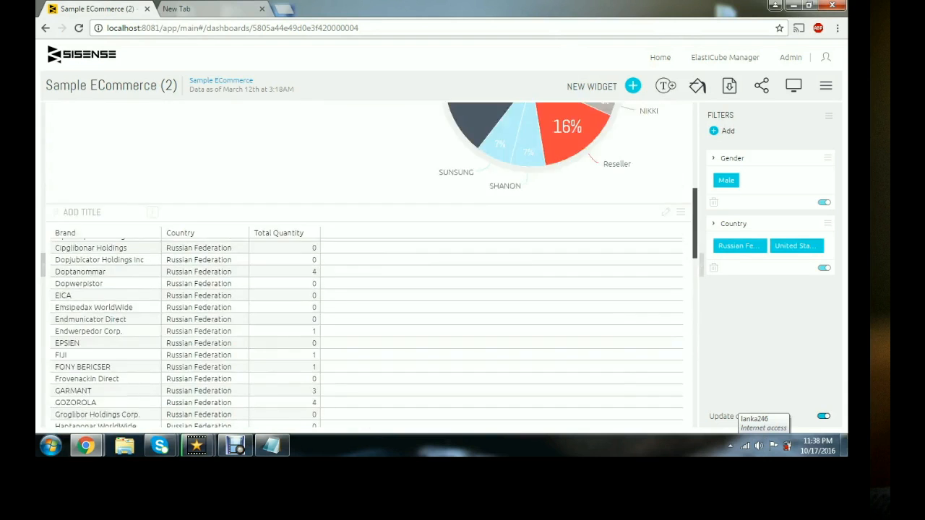
- Start a new widget and add Brand as its first field
scroll(368, 267, up, 5)
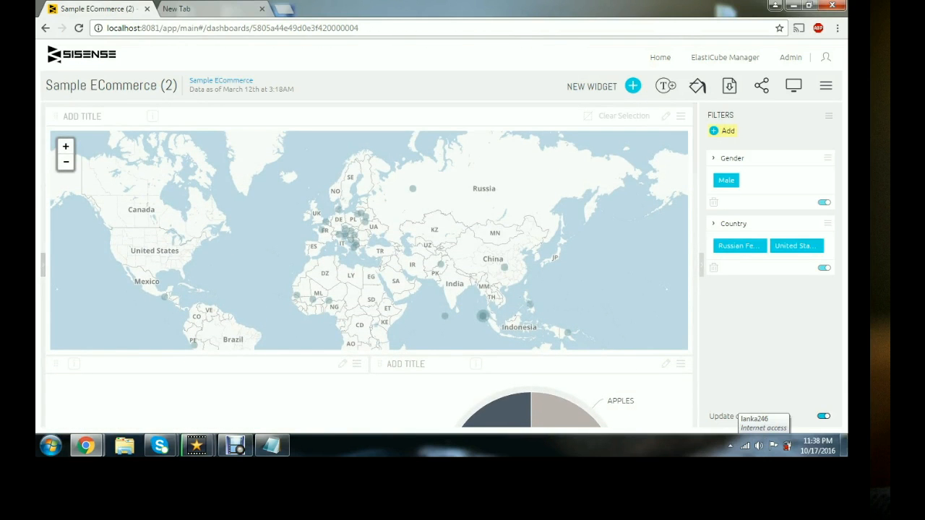
scroll(369, 267, down, 3)
scroll(369, 267, up, 3)
click(593, 86)
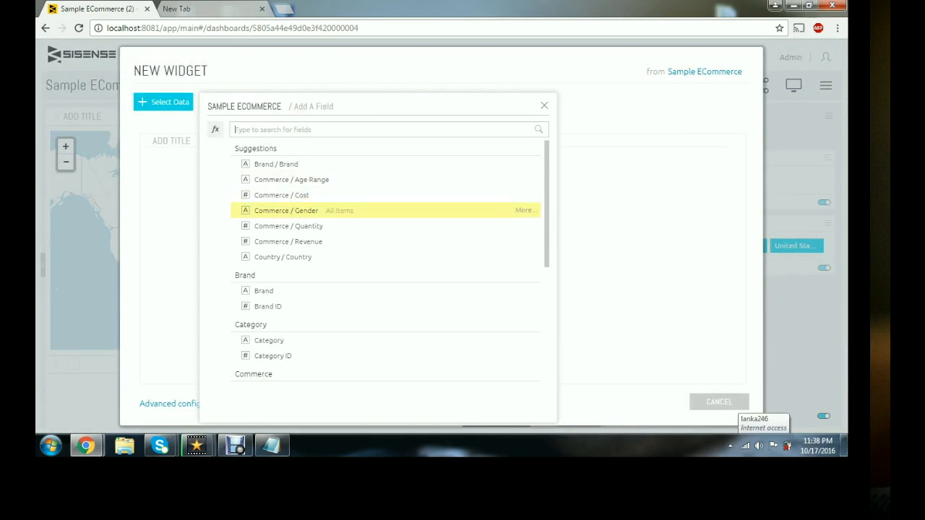
key(Down)
key(Down)
key(Down)
key(Down)
key(Down)
key(Down)
key(Up)
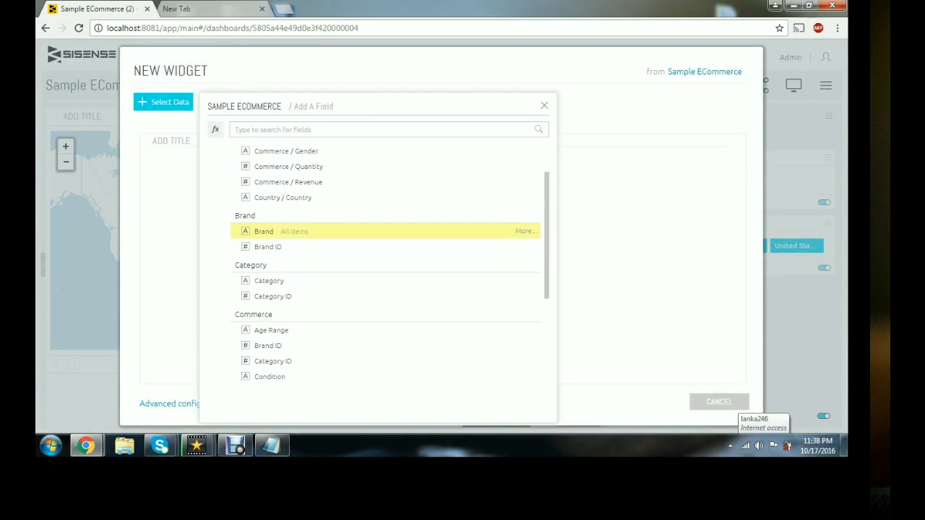
key(Return)
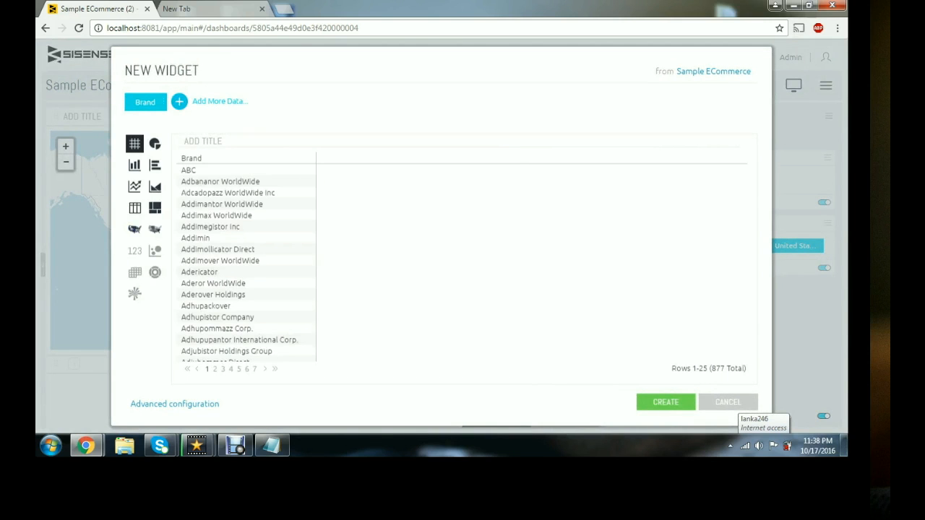
- Add Condition as a second field to the widget
key(Down)
key(Down)
key(Down)
key(Down)
key(Down)
key(Down)
key(Down)
key(Down)
key(Down)
key(Down)
key(Down)
key(Down)
key(Down)
key(Up)
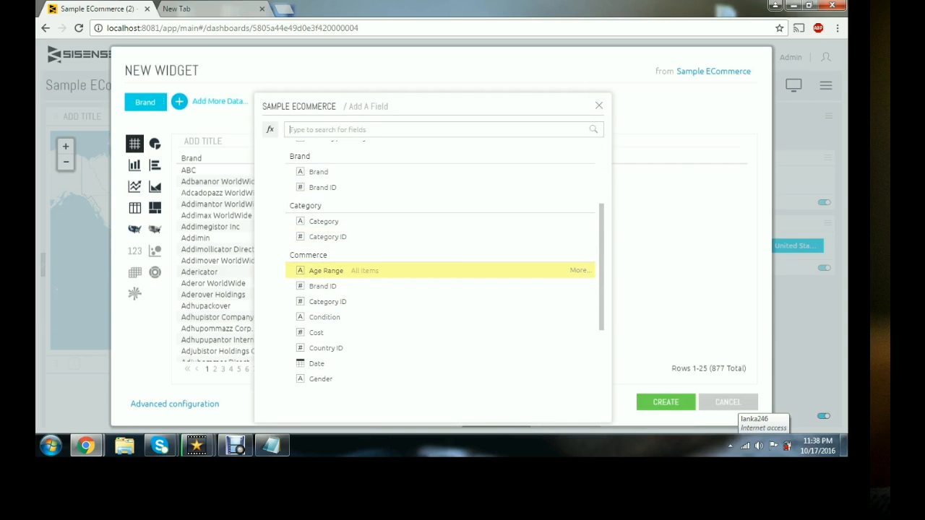
key(Down)
key(Down)
key(Down)
key(Return)
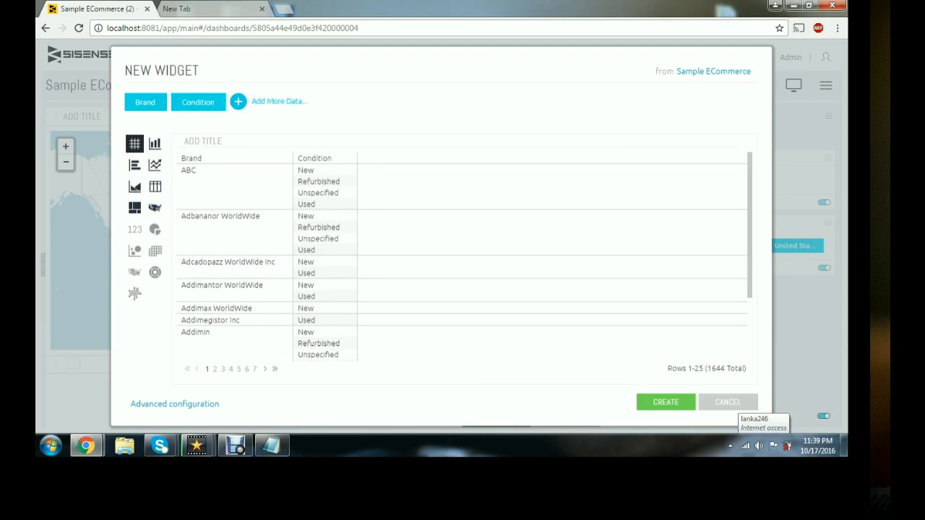
- Preview the Brand and Condition widget as map, area and bar charts
key(Down)
key(Down)
key(Down)
key(Right)
key(Return)
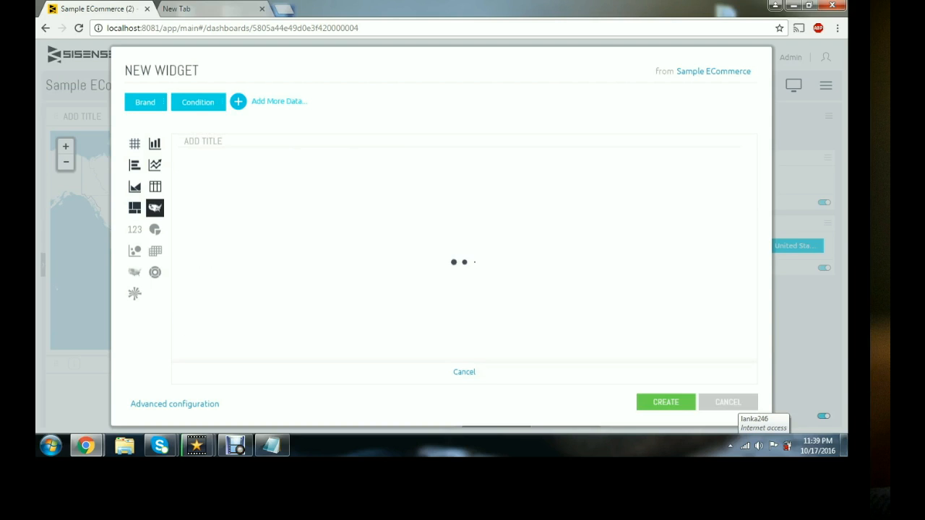
key(Left)
key(Return)
key(Up)
key(Return)
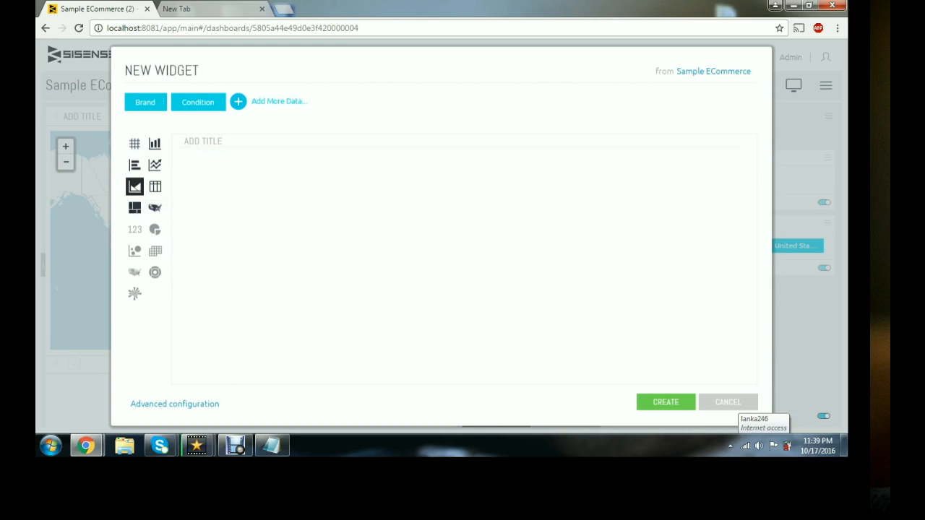
key(Up)
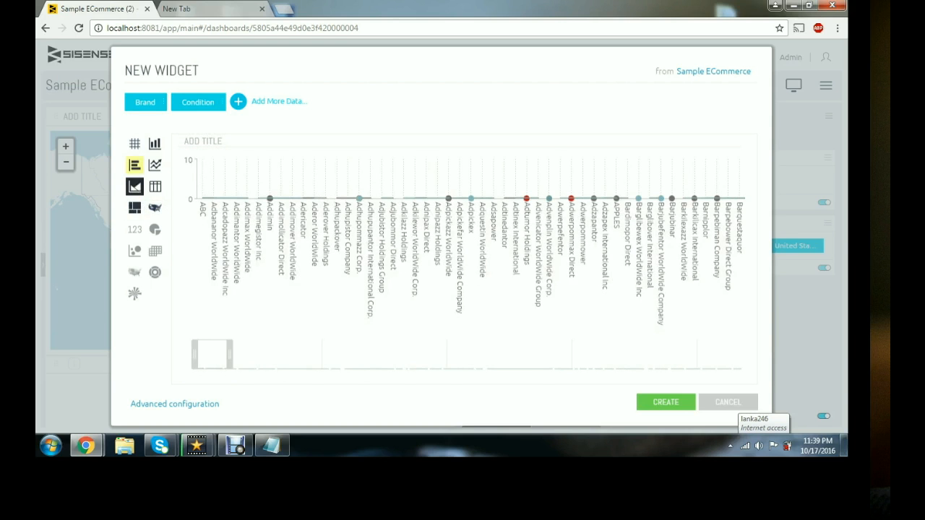
key(Return)
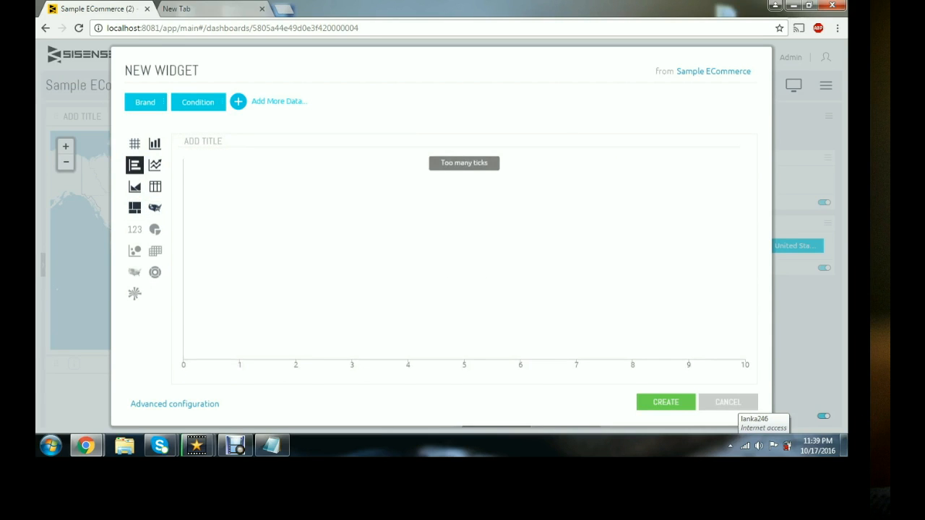
- Preview it as a column chart, then switch back to a table and place the widget on the dashboard
click(155, 144)
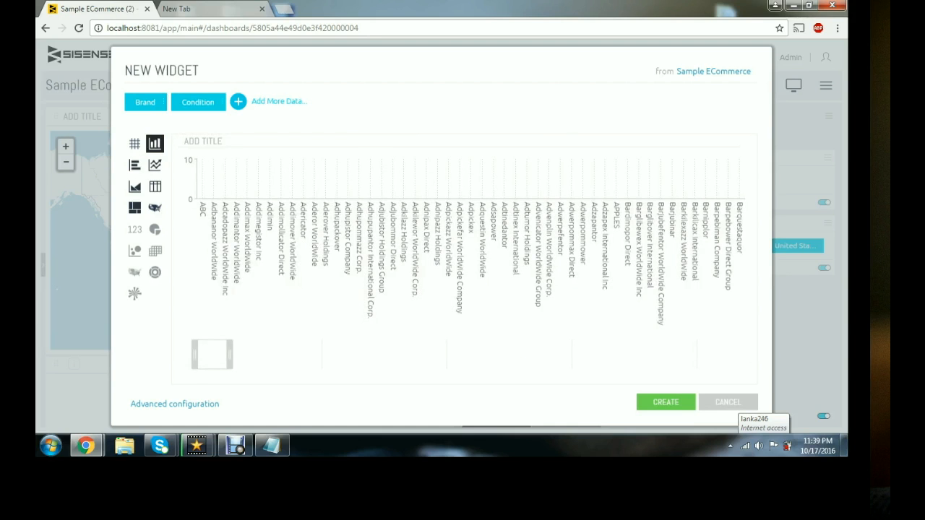
click(135, 143)
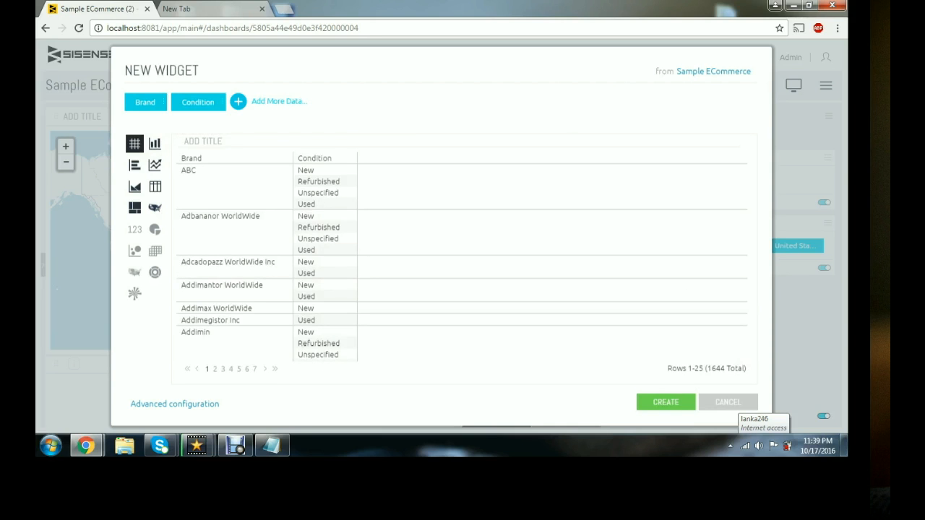
key(Escape)
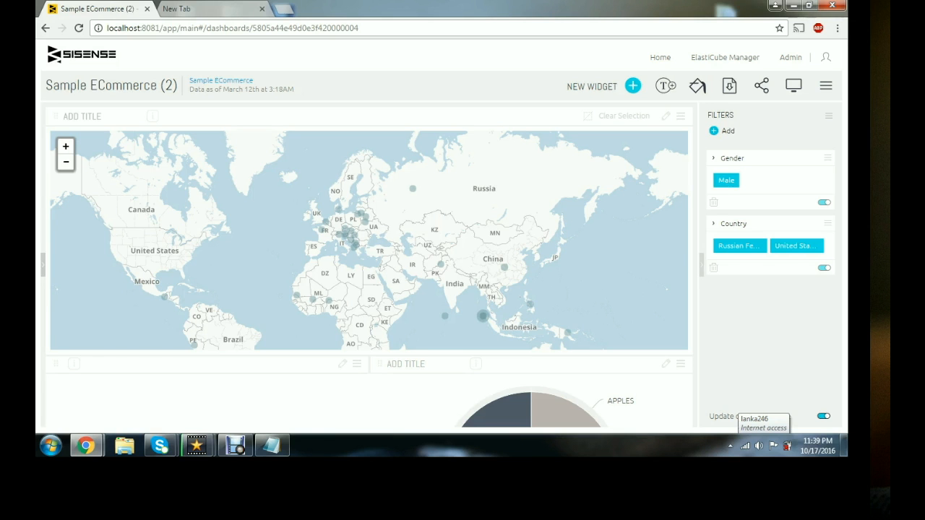
- Scroll through the dashboard to review its widgets
scroll(366, 231, down, 10)
scroll(366, 264, down, 5)
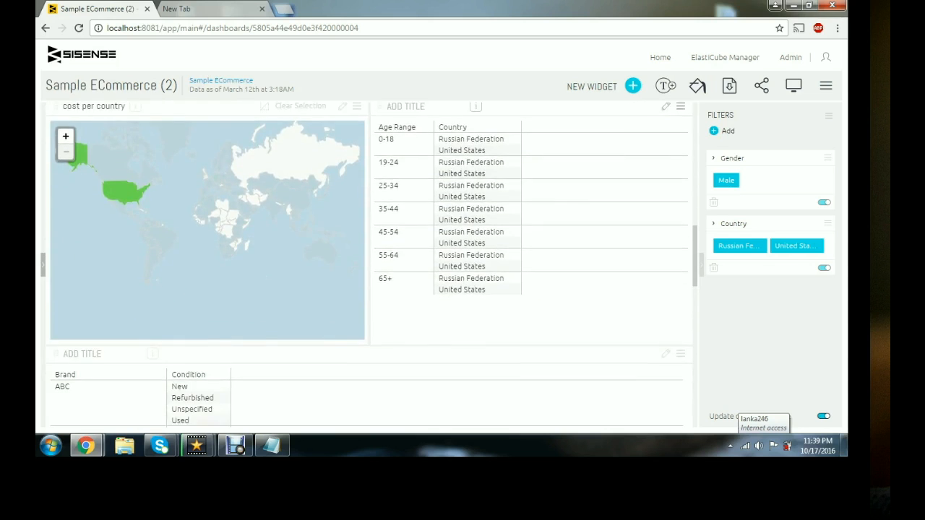
scroll(366, 264, up, 5)
scroll(367, 264, up, 10)
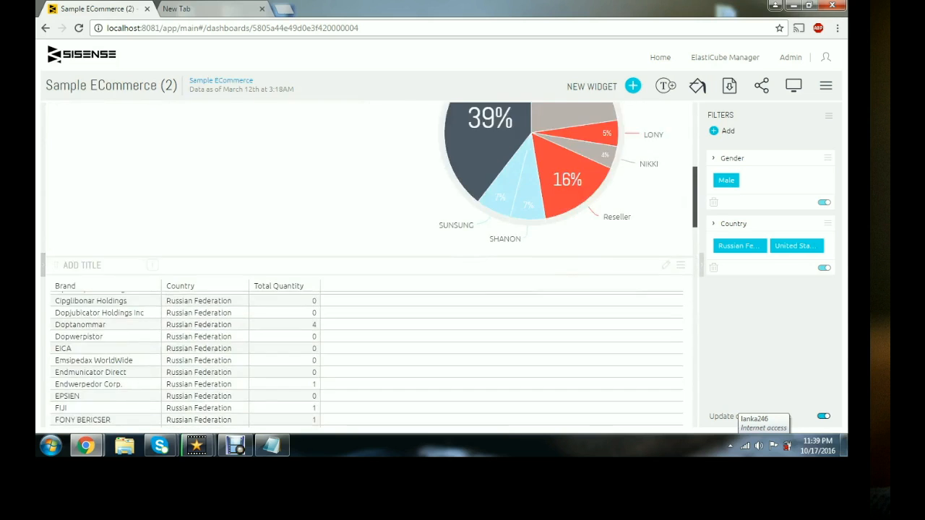
scroll(366, 265, up, 2)
scroll(366, 264, down, 6)
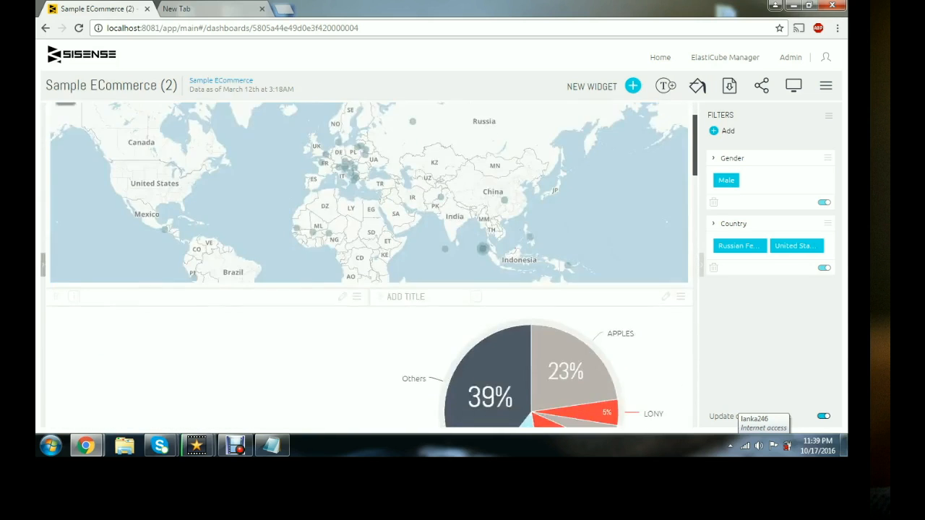
scroll(367, 265, down, 3)
scroll(366, 264, up, 3)
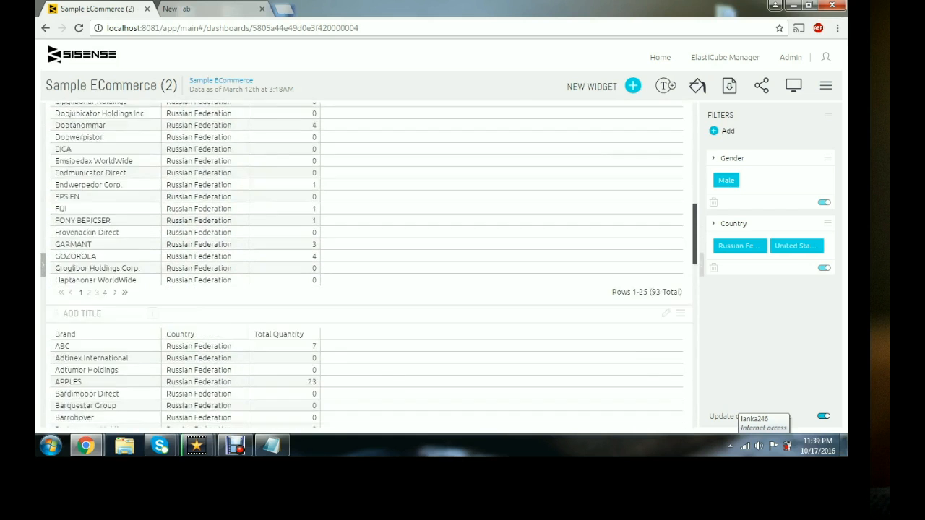
scroll(367, 264, up, 3)
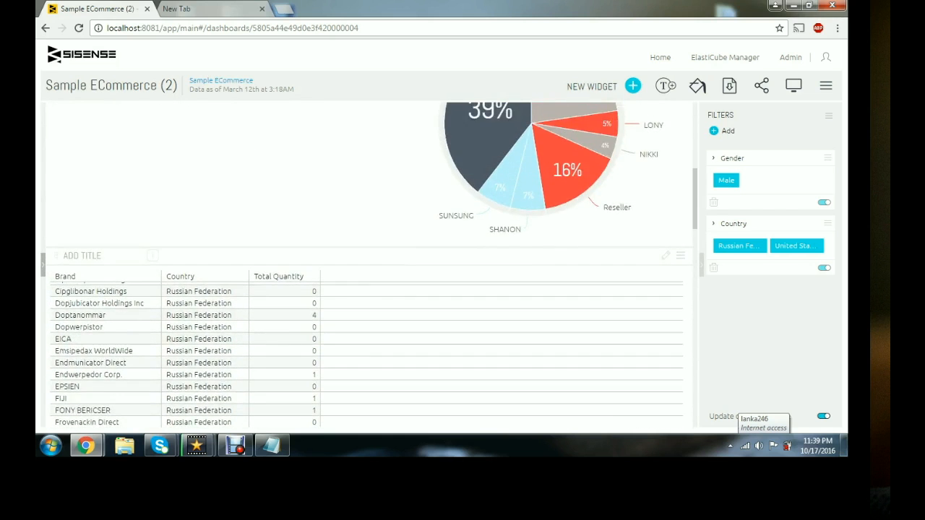
scroll(366, 265, down, 3)
scroll(367, 264, down, 3)
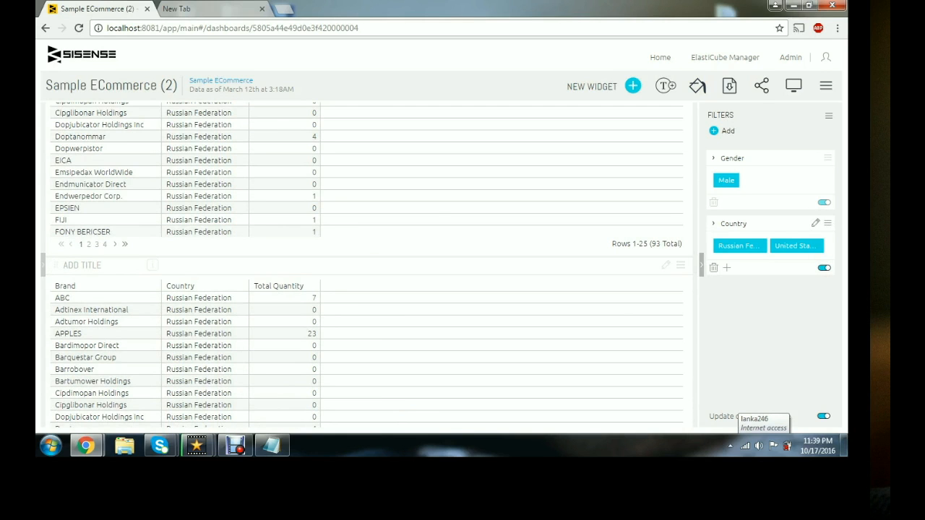
- Add Algeria to the dashboard's Country filter
click(815, 224)
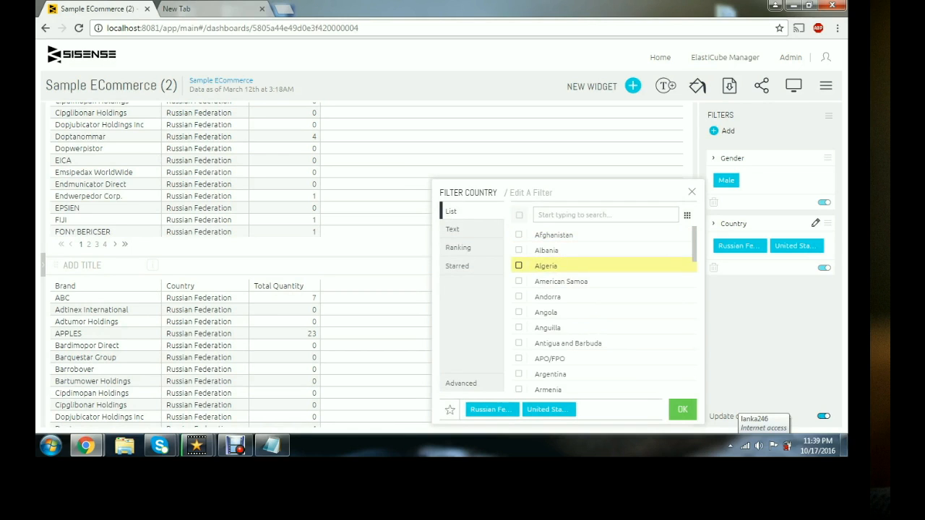
right_click(506, 267)
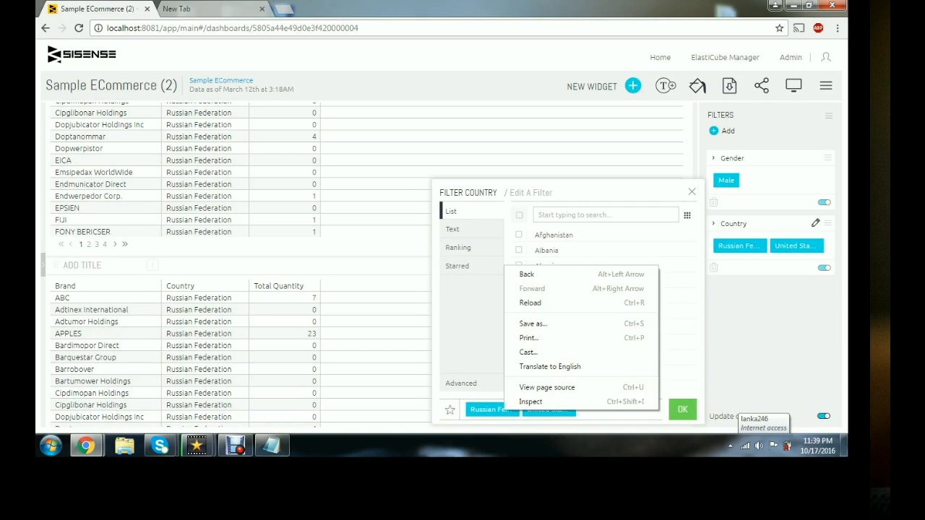
key(Escape)
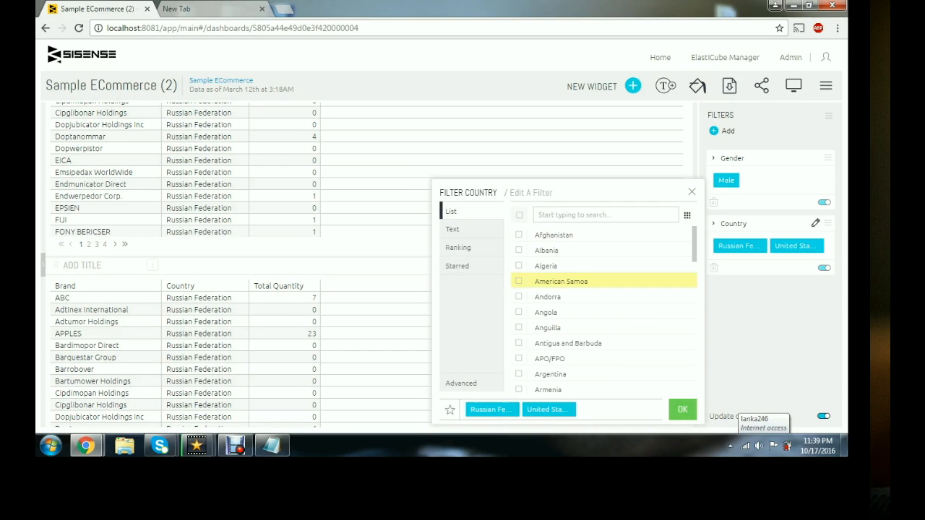
click(534, 266)
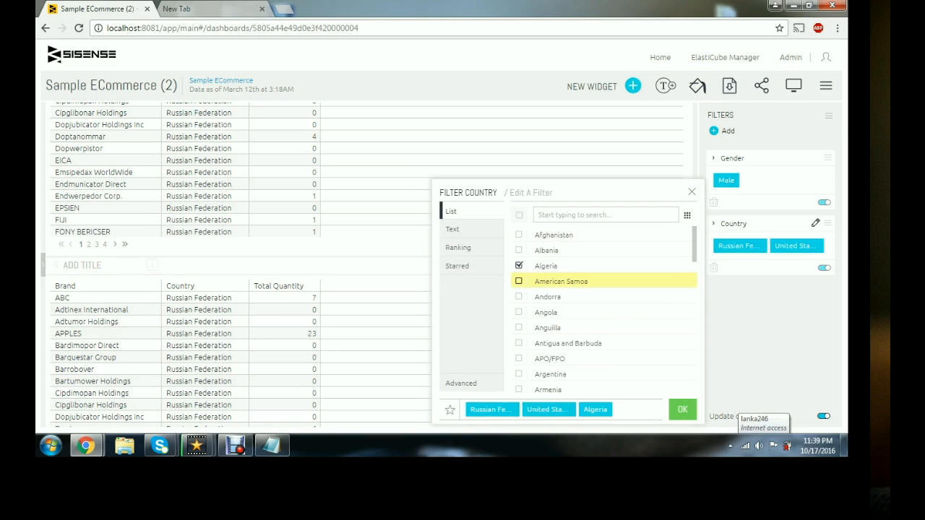
click(683, 409)
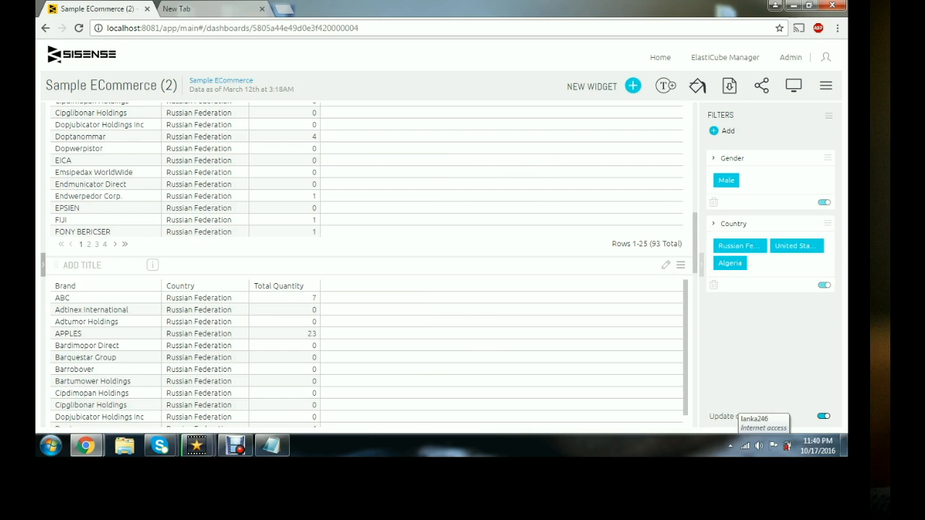
- Remove Russian Federation from the Country filter
scroll(369, 265, down, 3)
scroll(370, 265, down, 10)
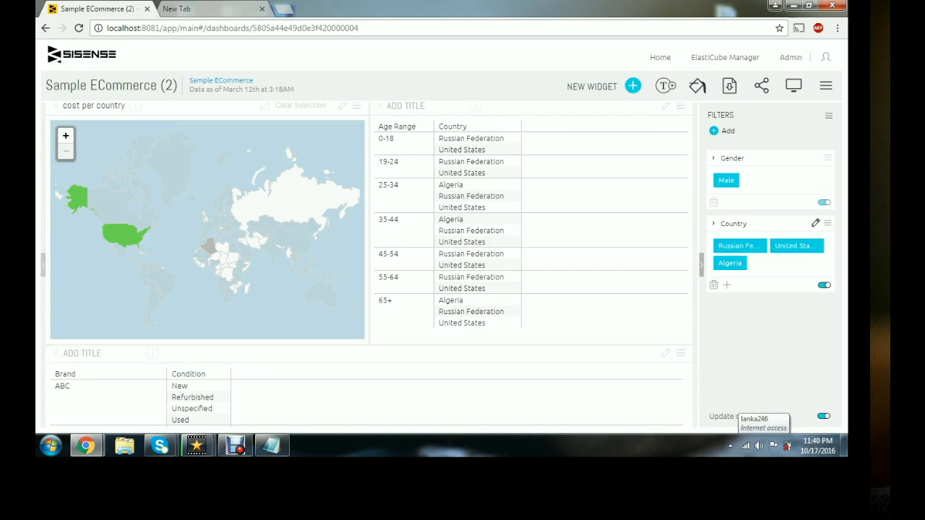
click(815, 223)
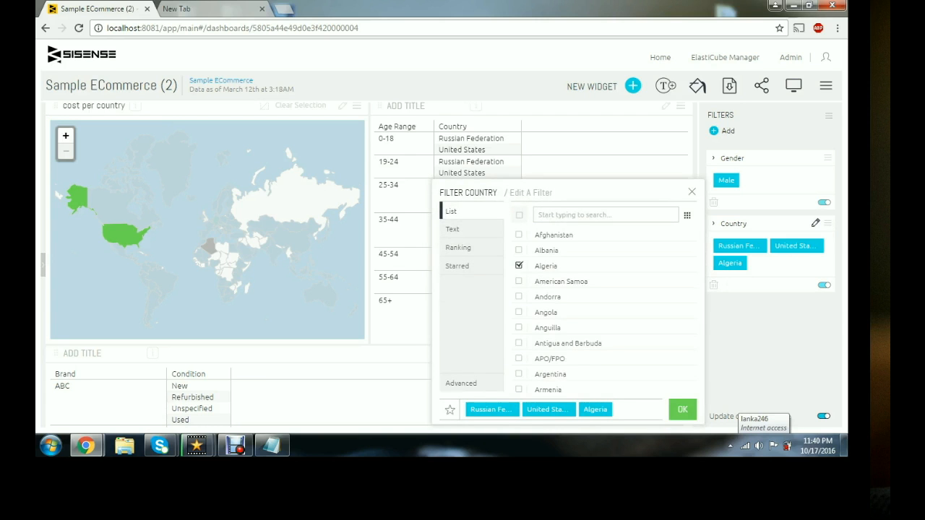
scroll(557, 340, down, 8)
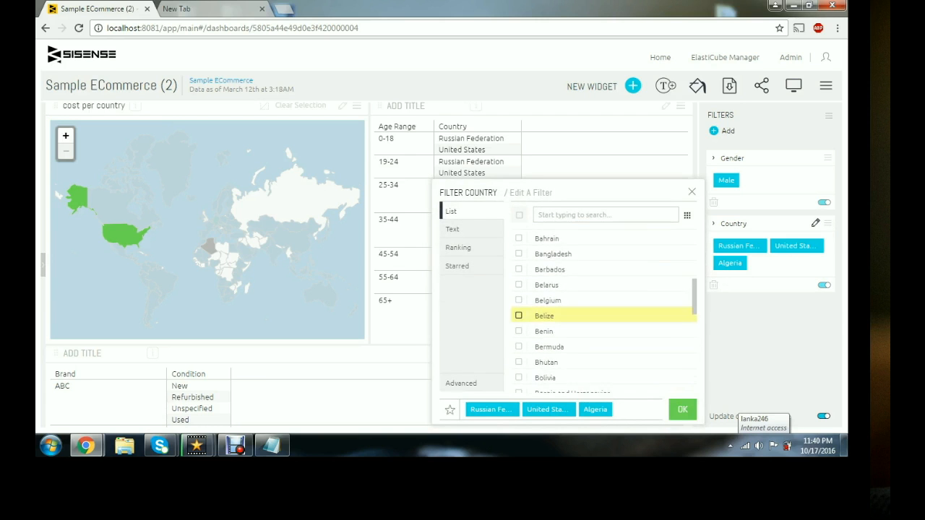
scroll(556, 342, down, 15)
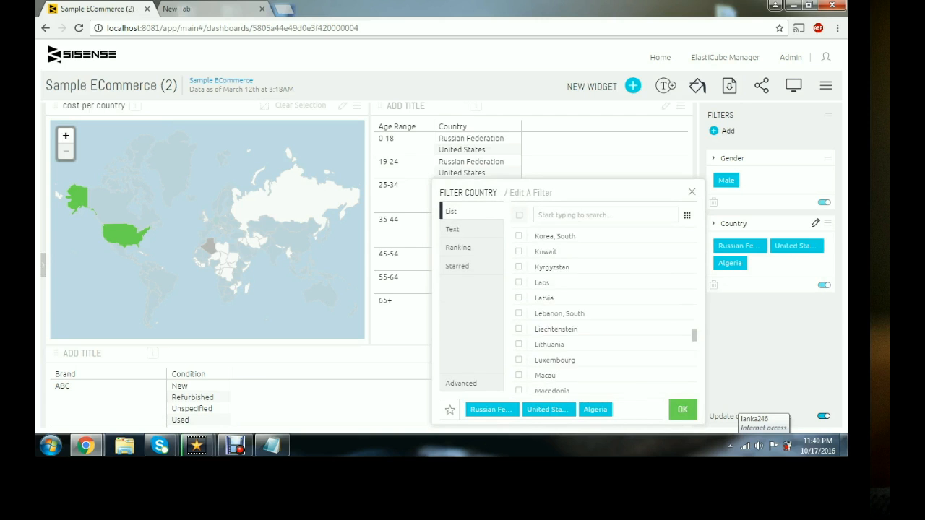
scroll(556, 342, down, 15)
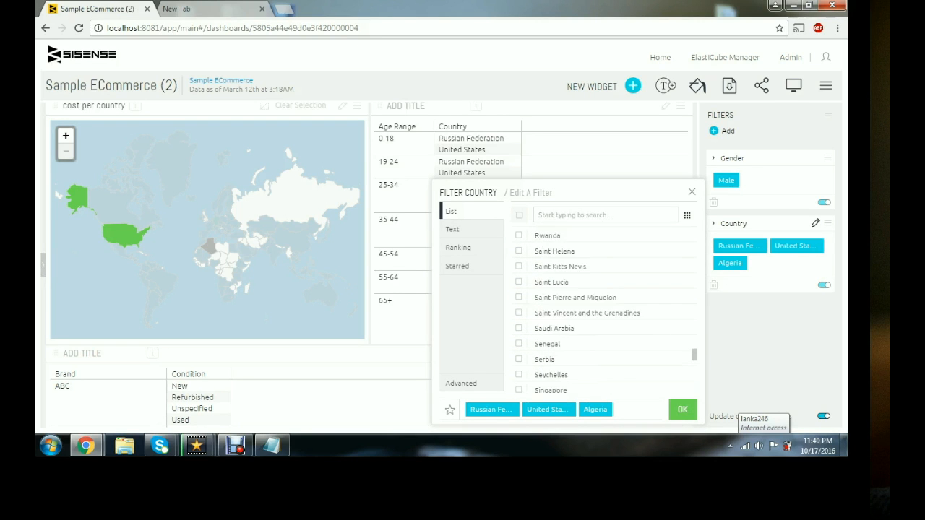
scroll(557, 358, up, 5)
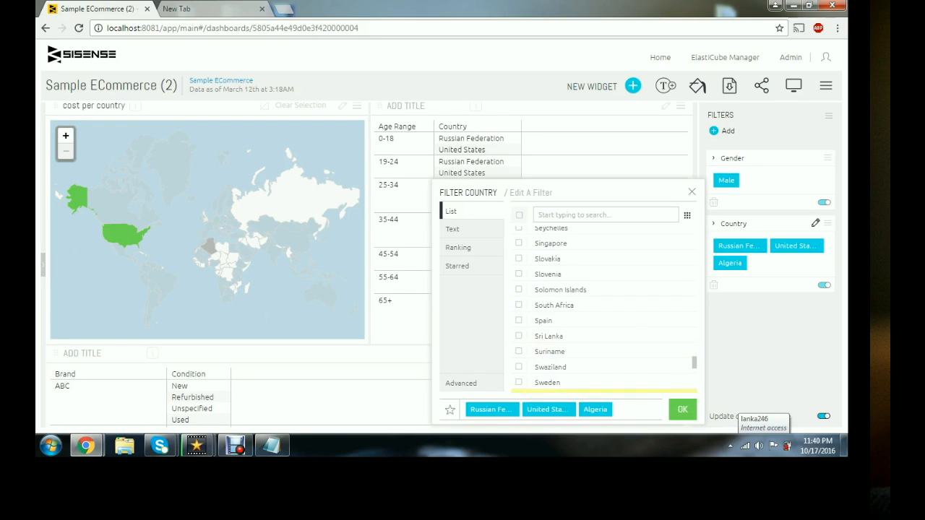
scroll(557, 350, up, 8)
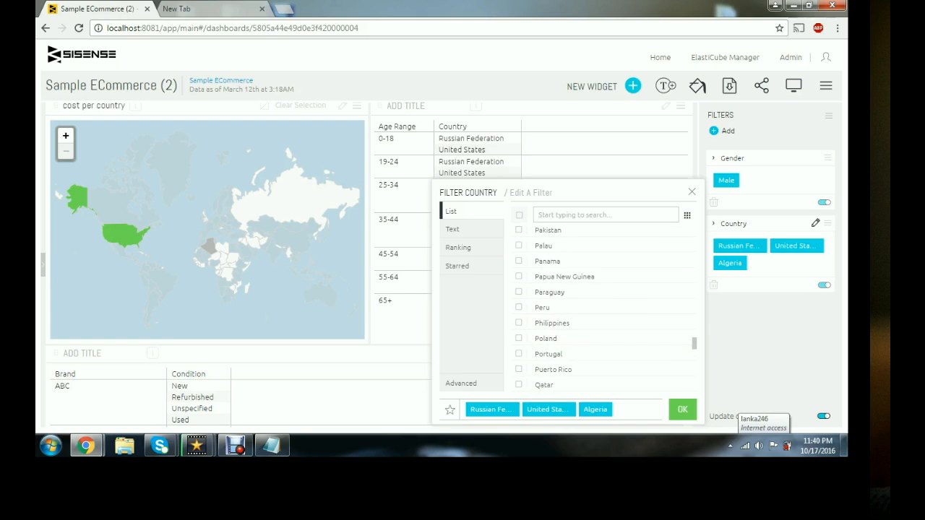
scroll(556, 350, down, 4)
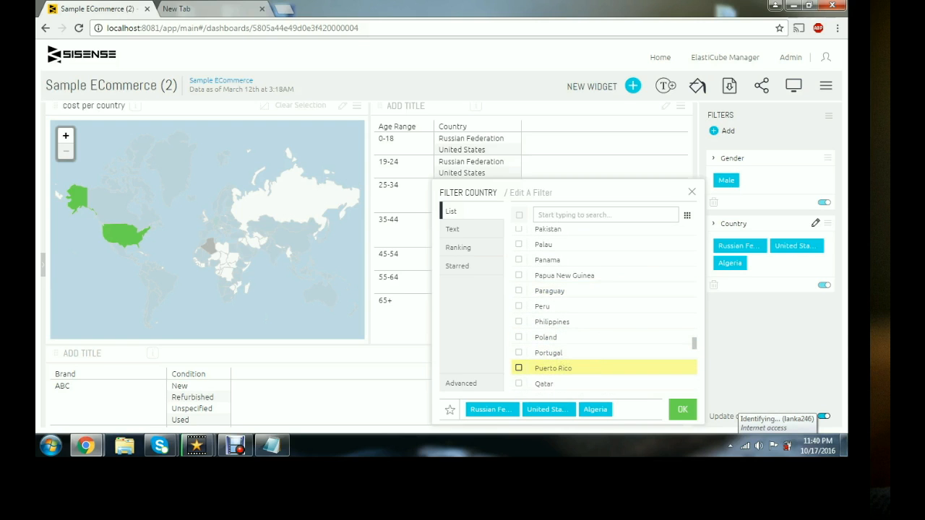
scroll(557, 311, down, 4)
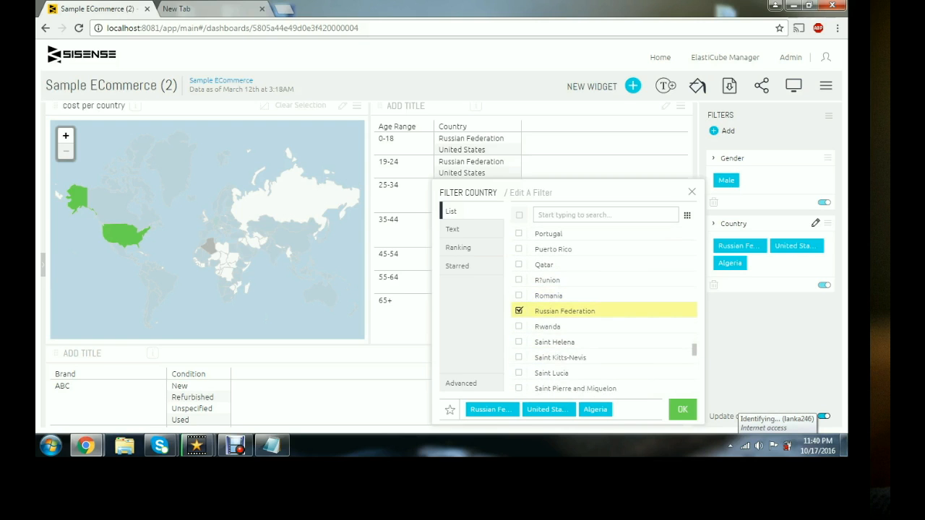
click(556, 311)
click(682, 410)
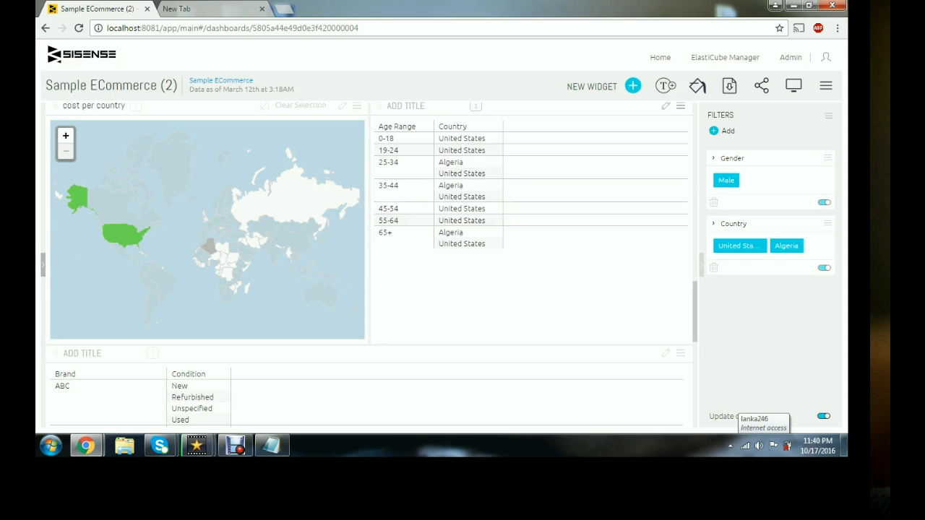
- Apply the Corporate 1 colour palette to the dashboard
click(698, 85)
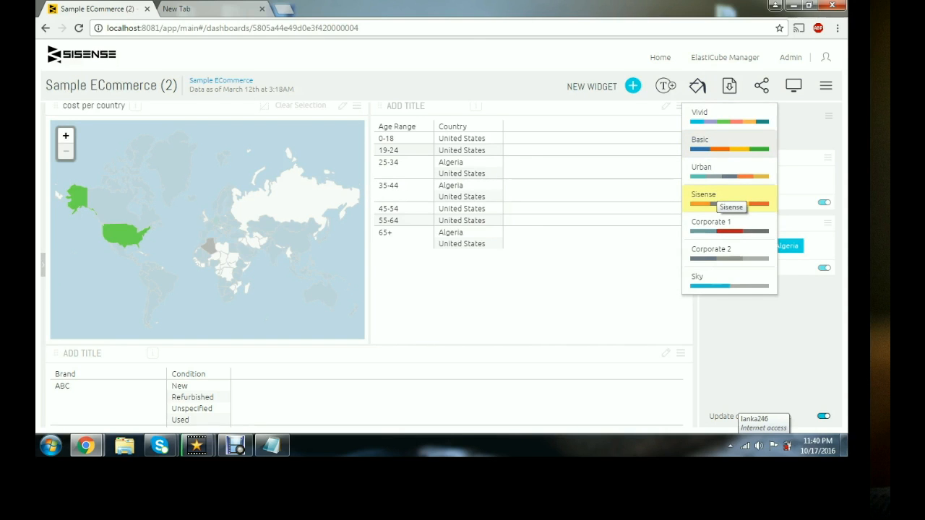
click(727, 198)
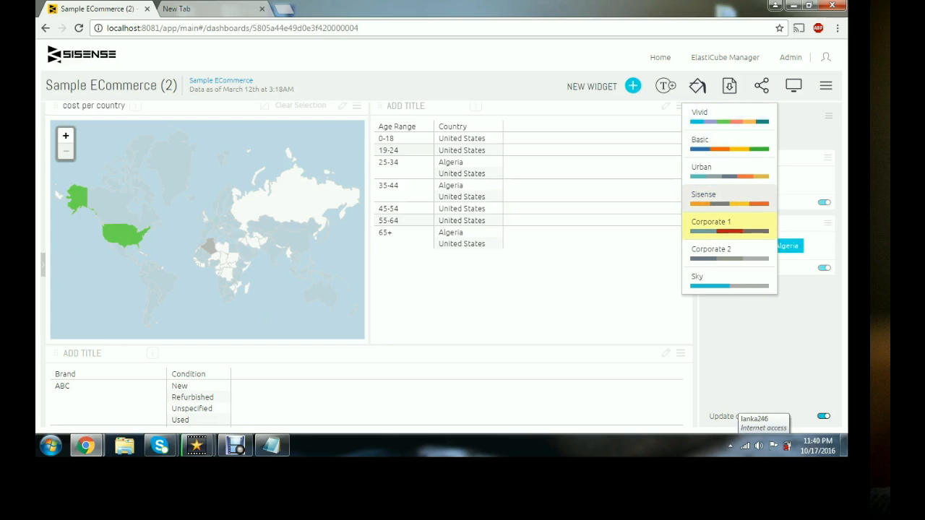
click(729, 225)
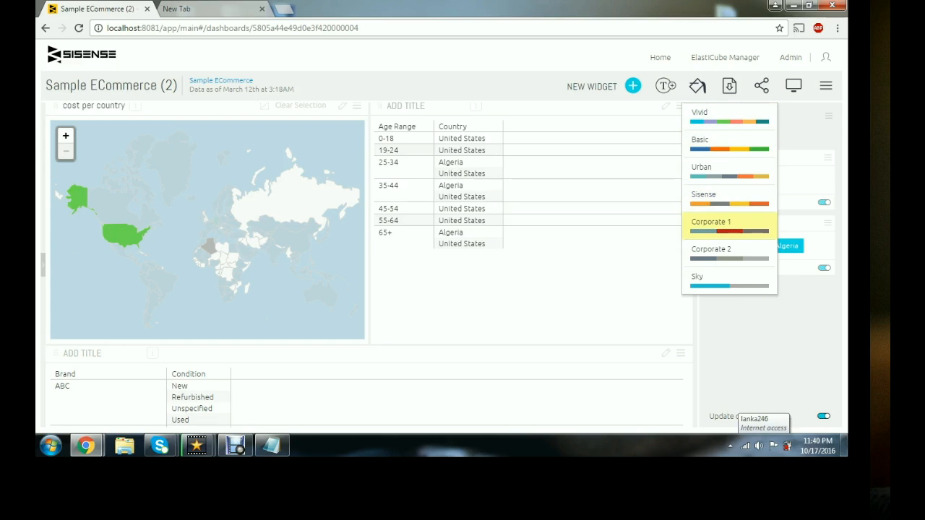
click(697, 86)
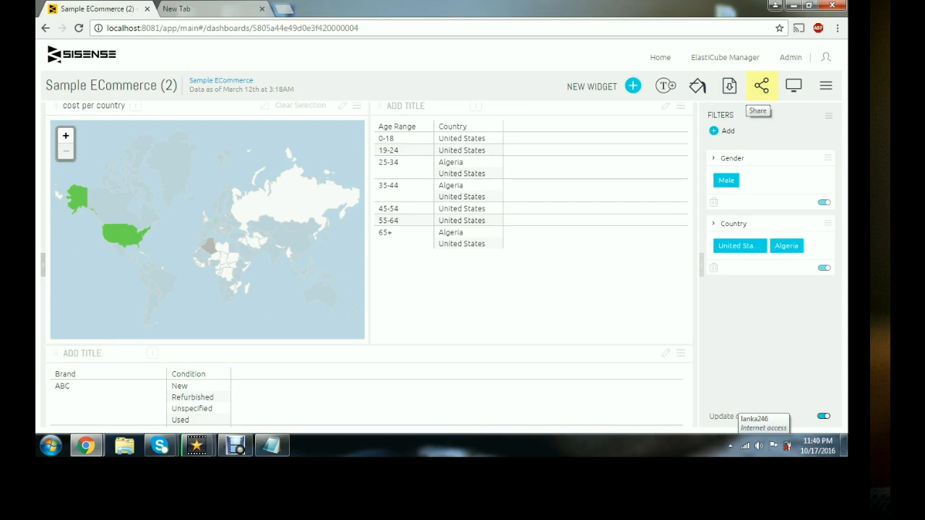
- Review the dashboard's sharing and scheduled email report options, then cancel without saving
click(762, 86)
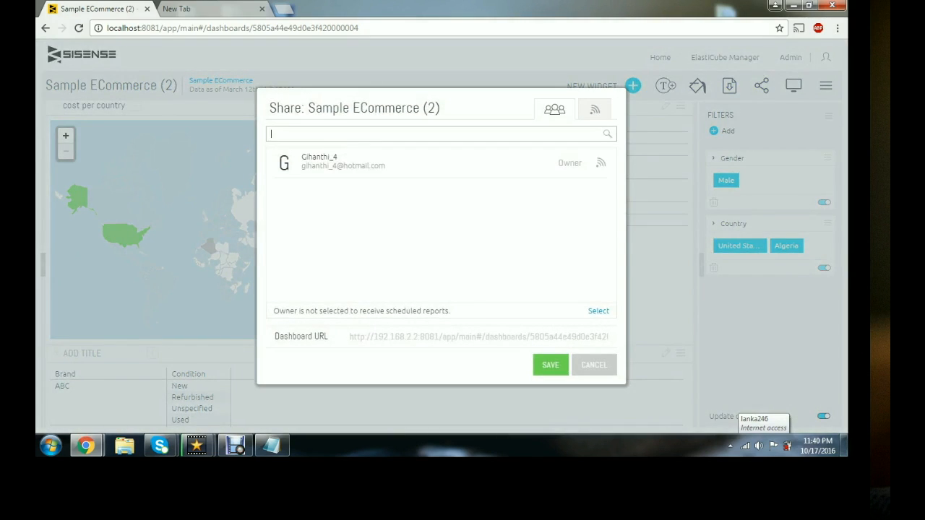
click(595, 110)
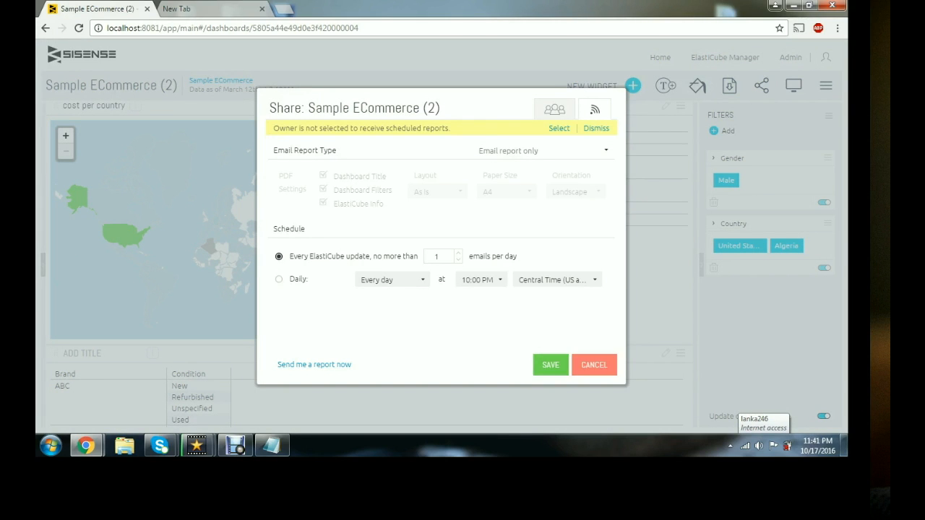
click(594, 365)
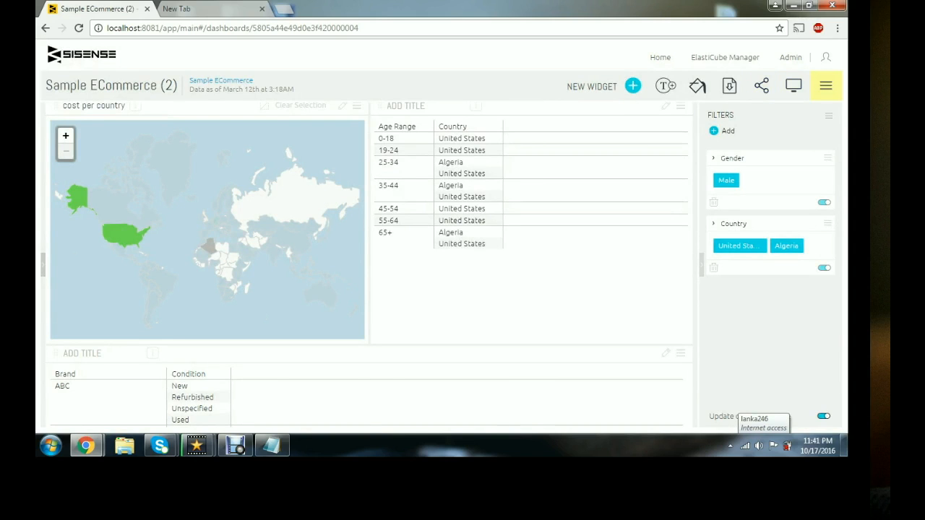
click(826, 86)
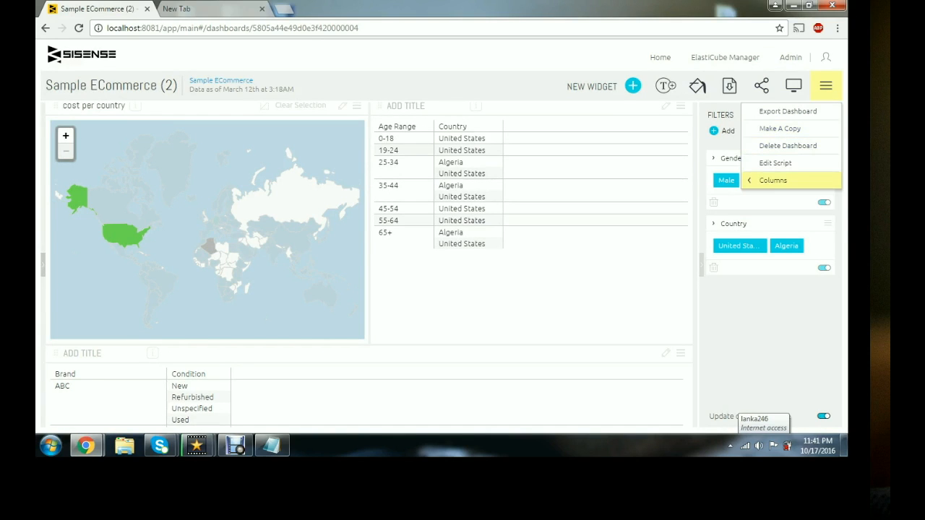
mouse_move(773, 181)
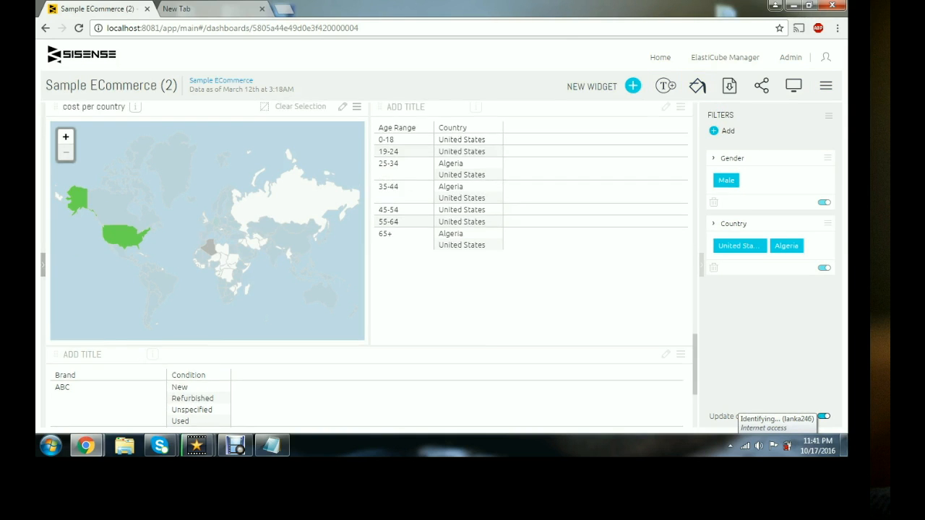
- Title the brand, country and total quantity table widget 'brands per country'
scroll(217, 238, up, 2)
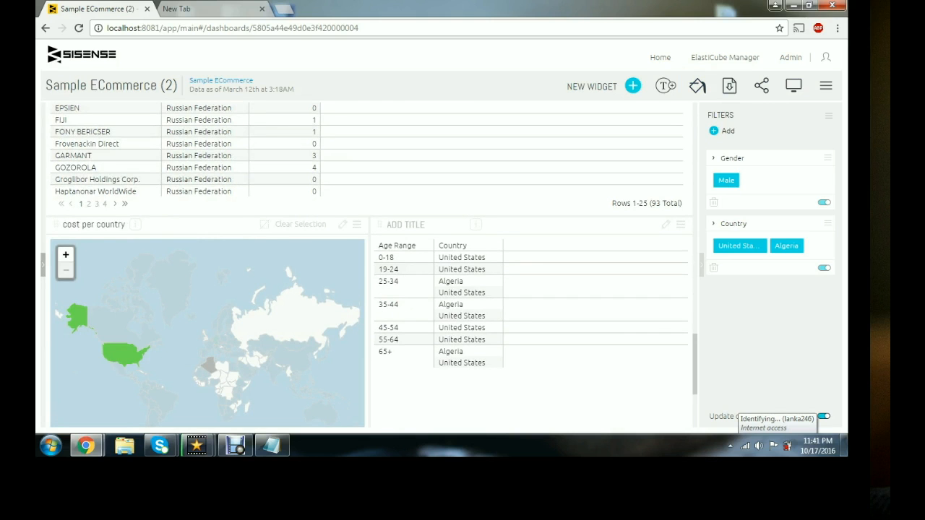
scroll(123, 310, up, 1)
scroll(369, 265, up, 5)
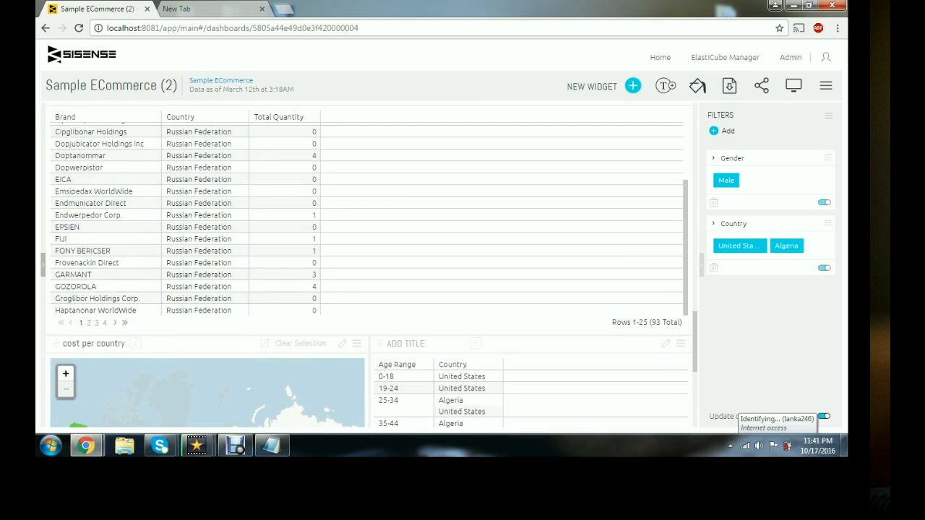
click(82, 215)
text(brands)
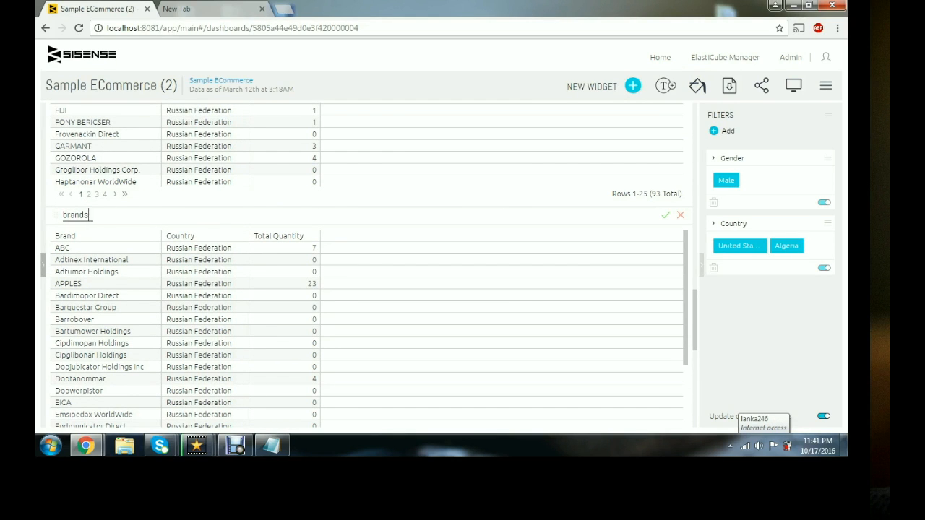
text( per country)
- Try to drag the brands per country widget to a higher position on the dashboard
scroll(369, 264, up, 10)
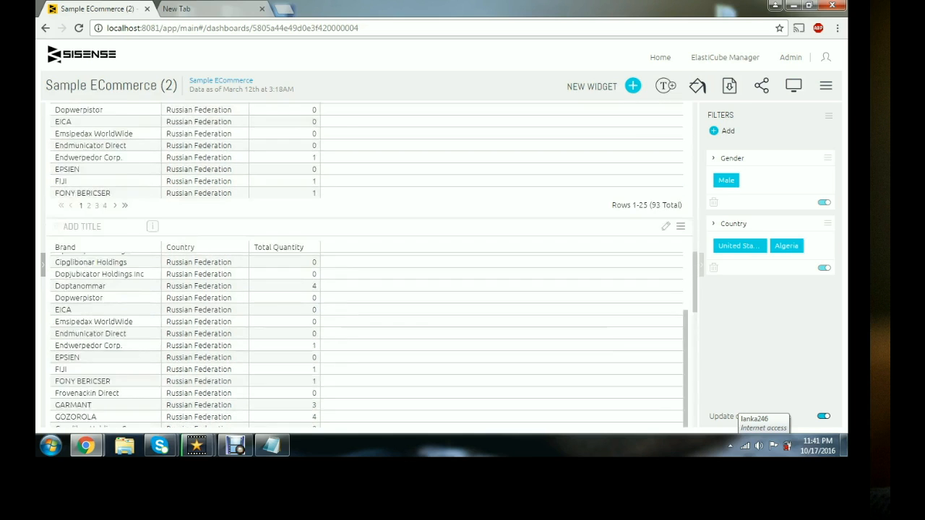
scroll(506, 260, up, 3)
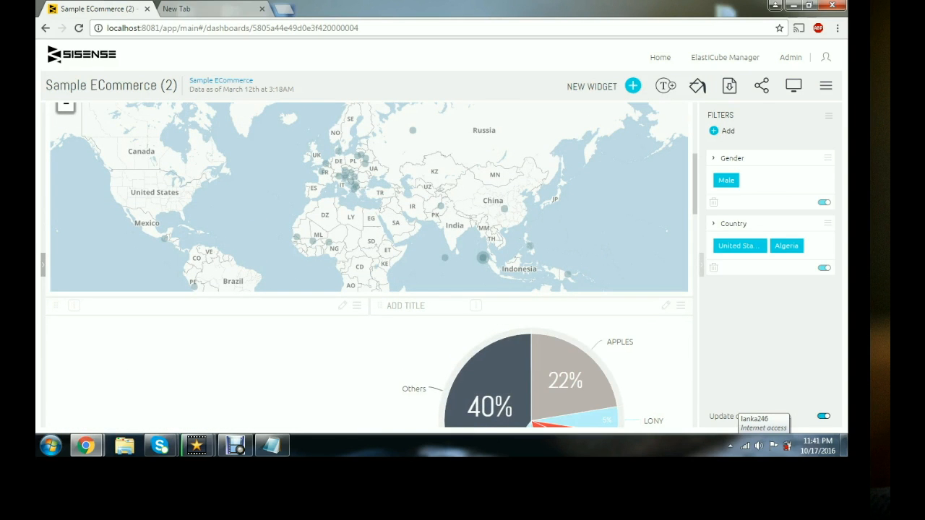
scroll(477, 347, down, 4)
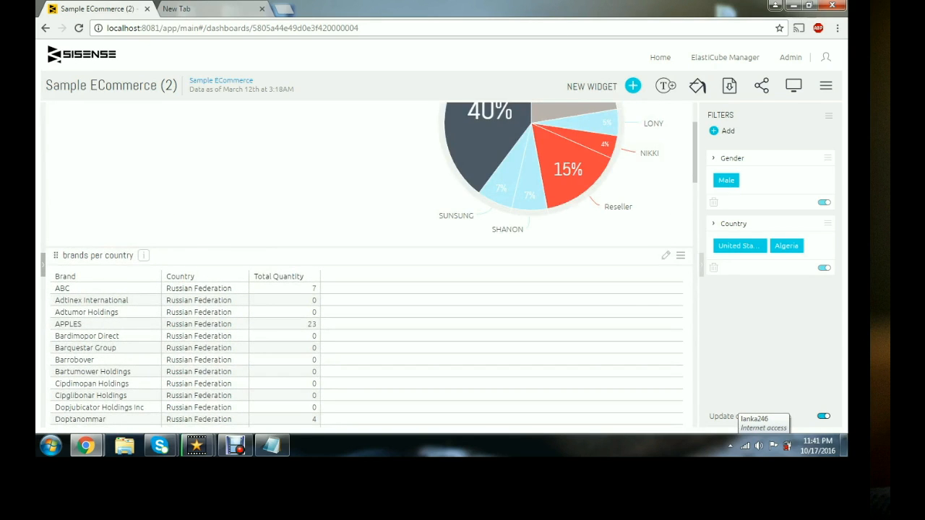
drag(289, 259, 221, 153)
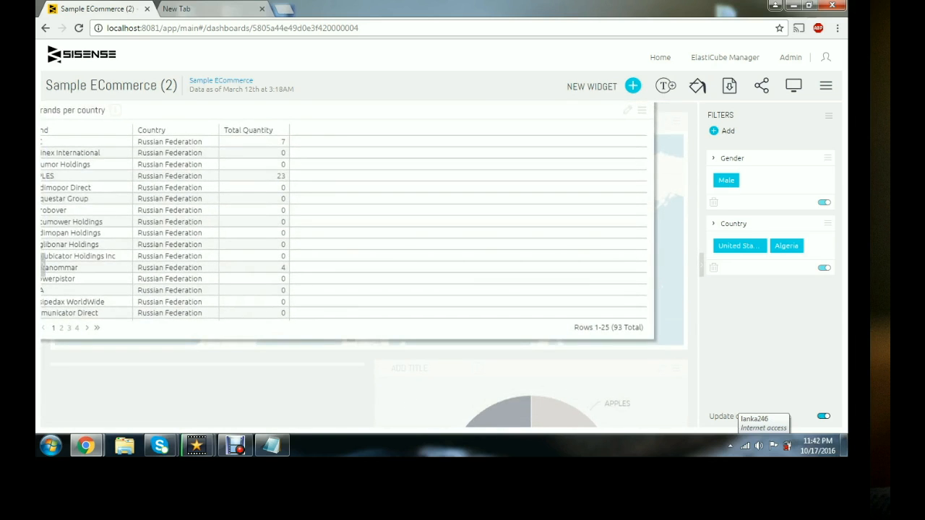
- Scroll up and down through the dashboard to review the pie chart and table widgets
scroll(534, 151, down, 6)
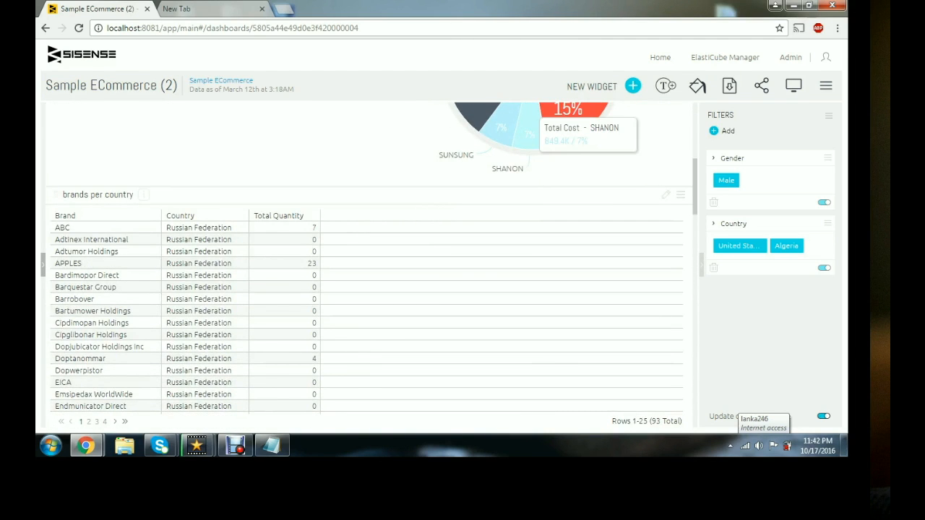
scroll(535, 152, up, 3)
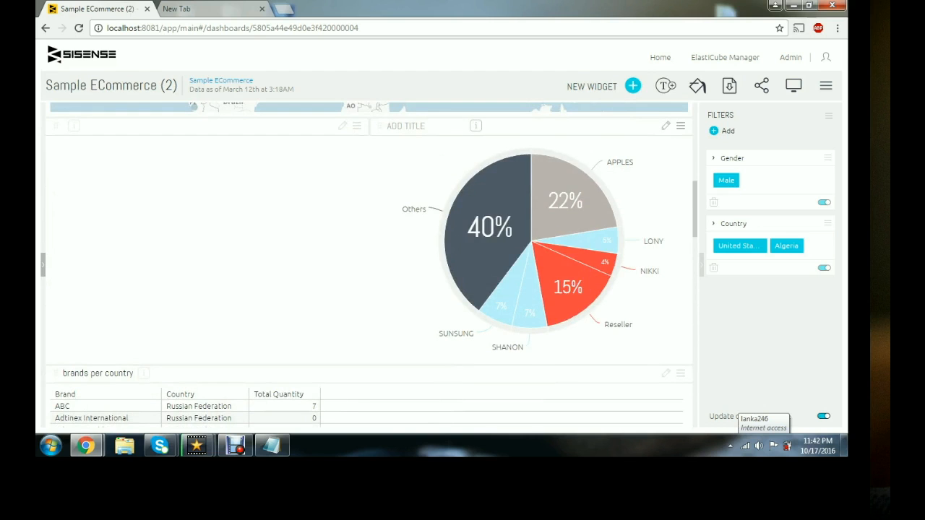
scroll(564, 173, down, 5)
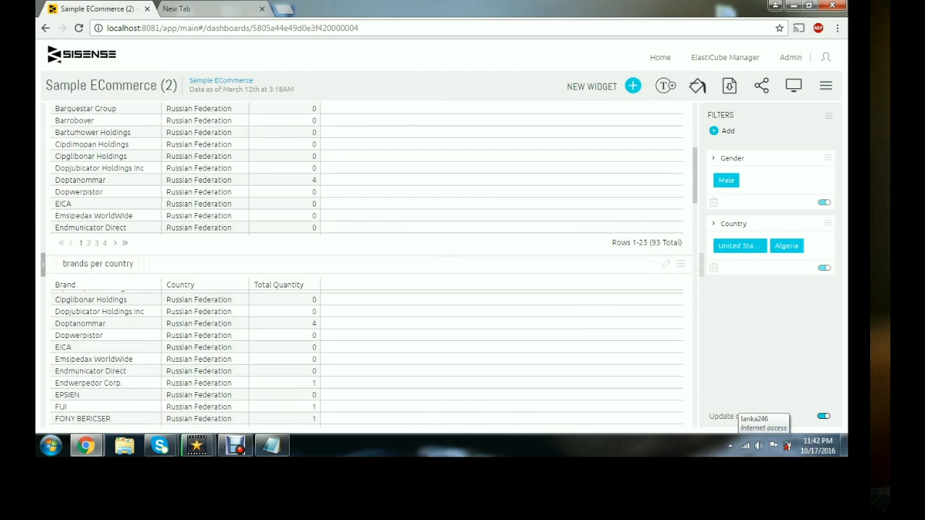
scroll(369, 261, up, 2)
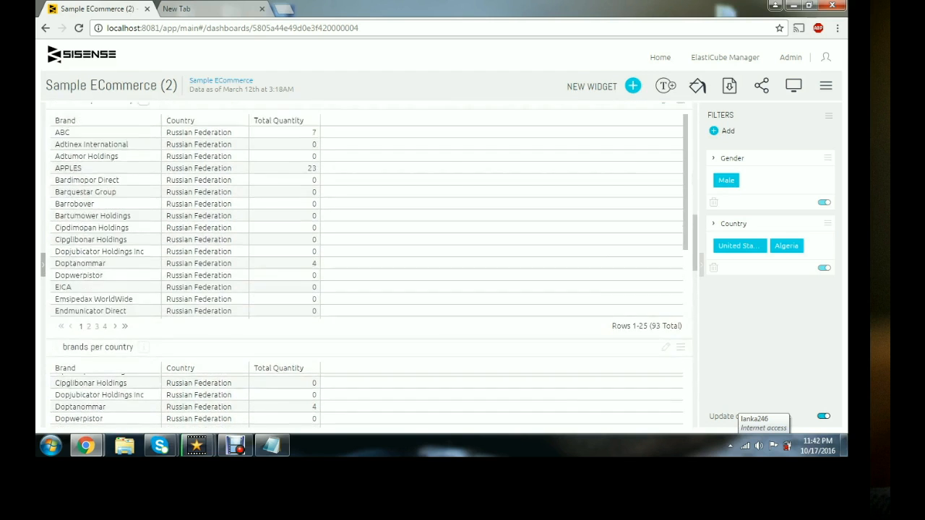
scroll(368, 260, down, 4)
scroll(368, 260, down, 2)
scroll(369, 260, up, 3)
scroll(369, 260, down, 3)
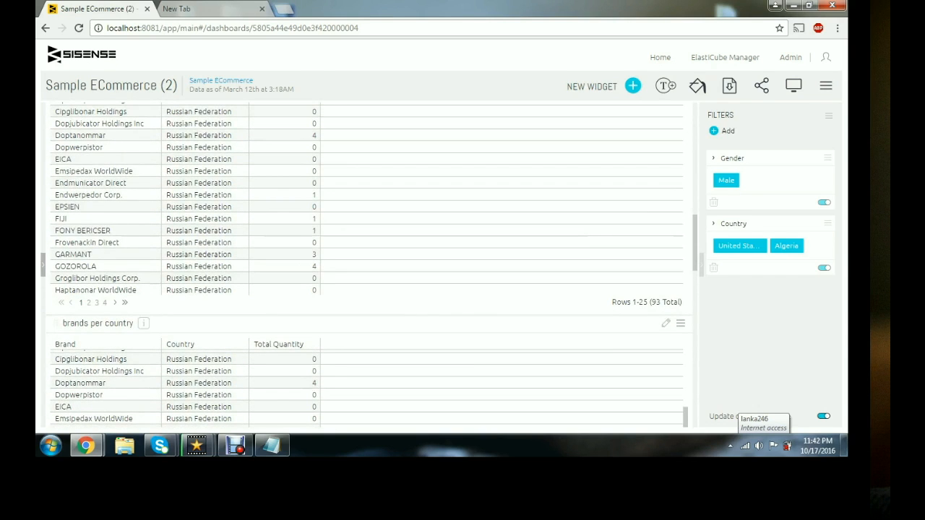
click(236, 446)
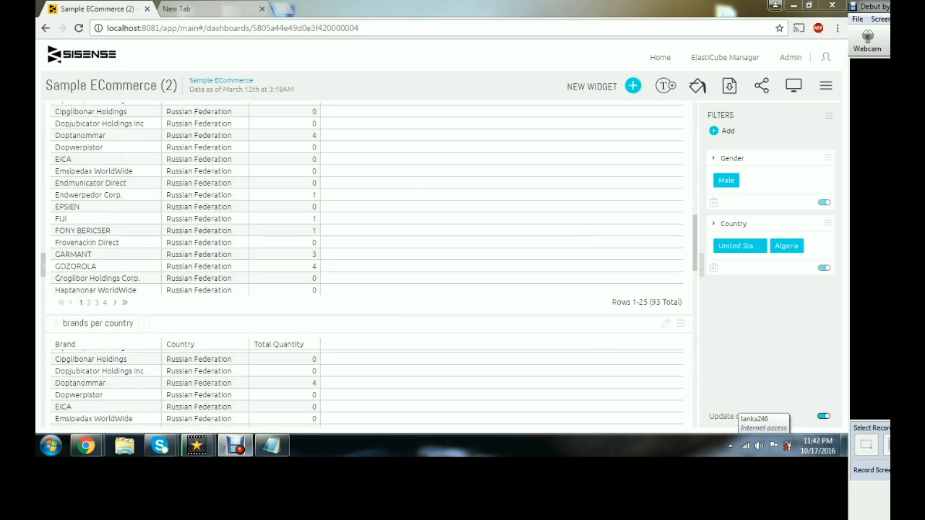
scroll(368, 264, up, 3)
scroll(368, 265, up, 1)
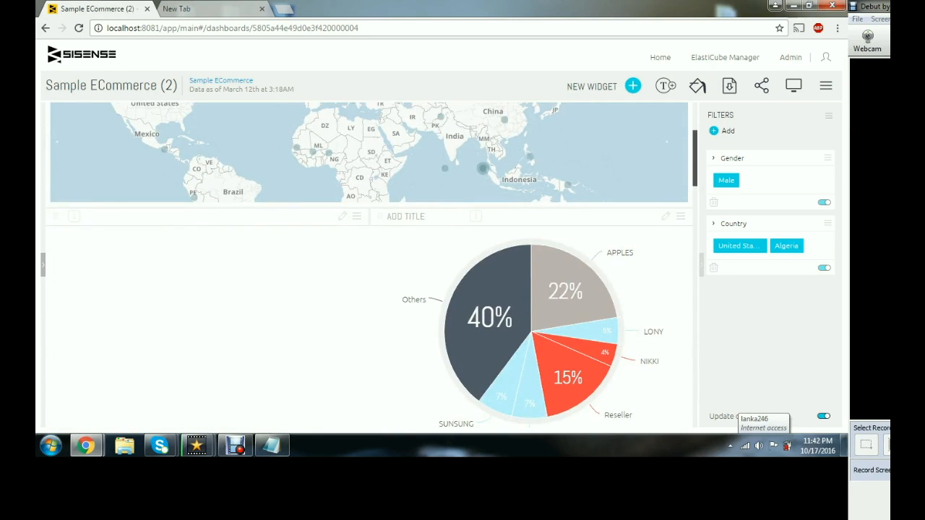
scroll(369, 265, down, 3)
scroll(369, 265, down, 8)
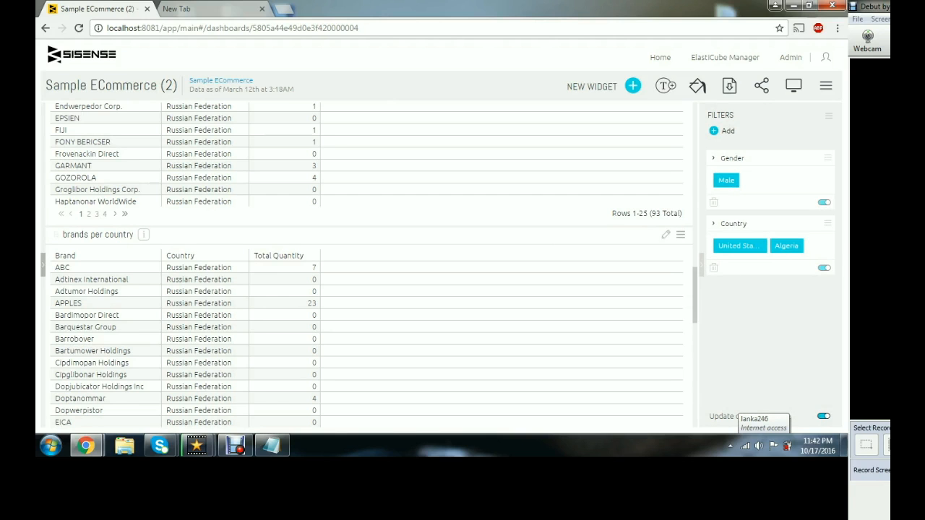
scroll(369, 265, down, 3)
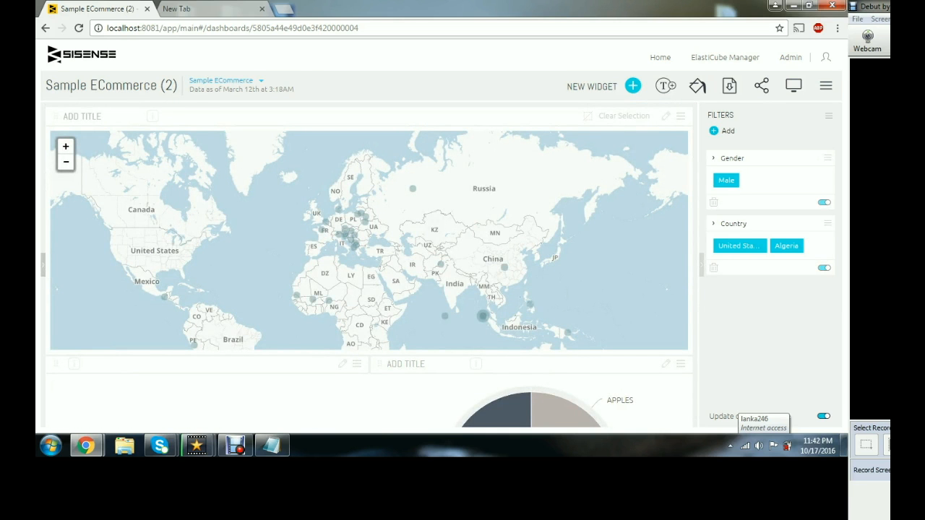
- Return to Home and open the Sample ECommerce (1) dashboard
click(261, 81)
click(659, 58)
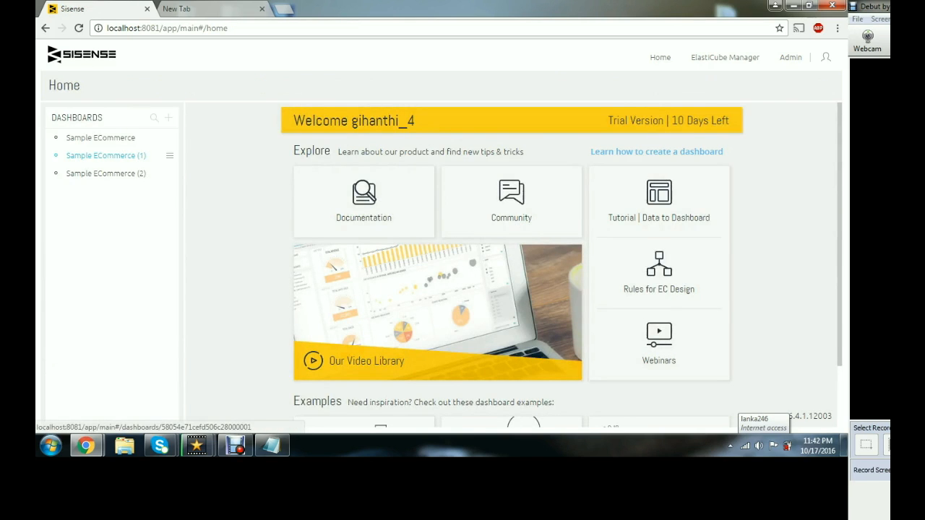
mouse_move(106, 155)
click(106, 156)
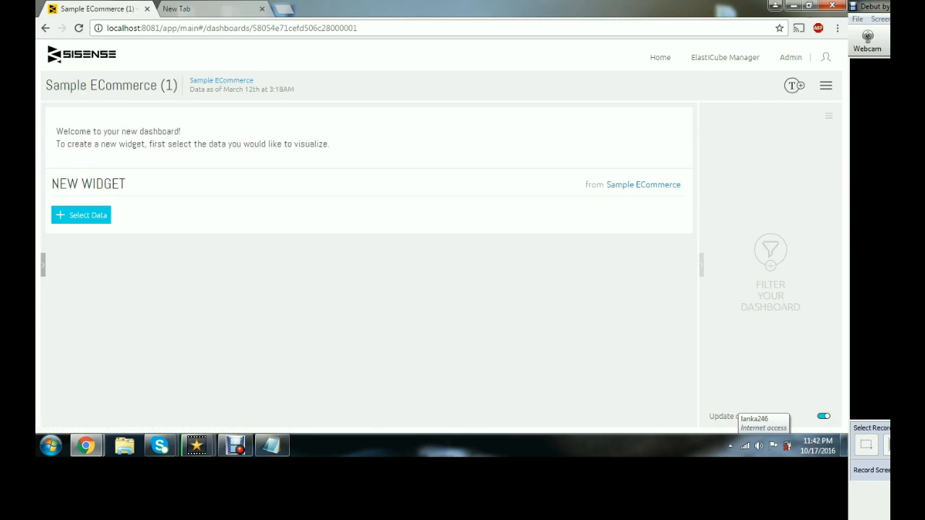
- Open the Sample ECommerce dashboard and page through the brand and category table
click(44, 28)
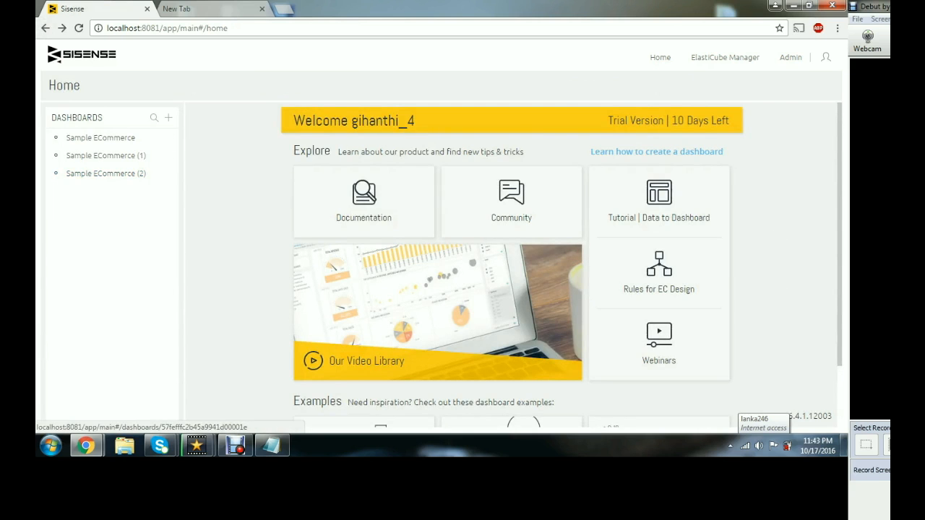
click(101, 138)
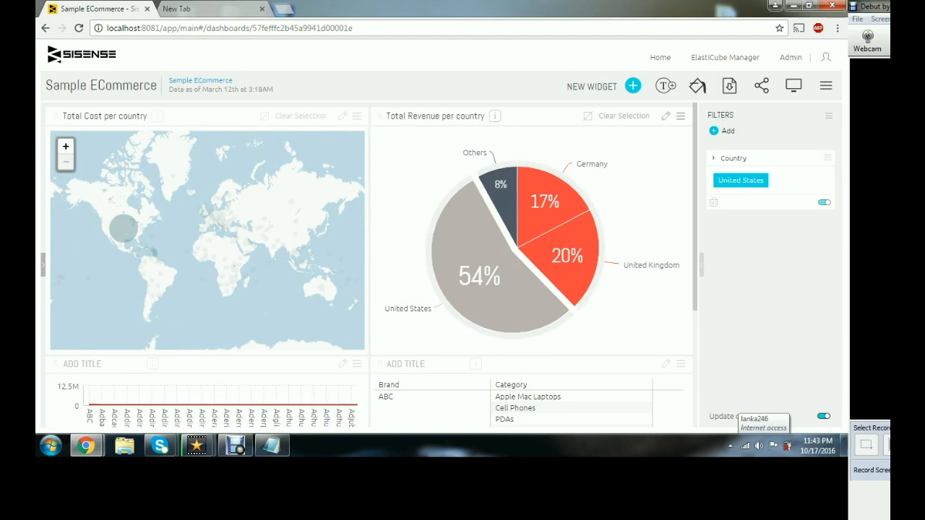
scroll(372, 265, down, 1)
scroll(370, 264, down, 1)
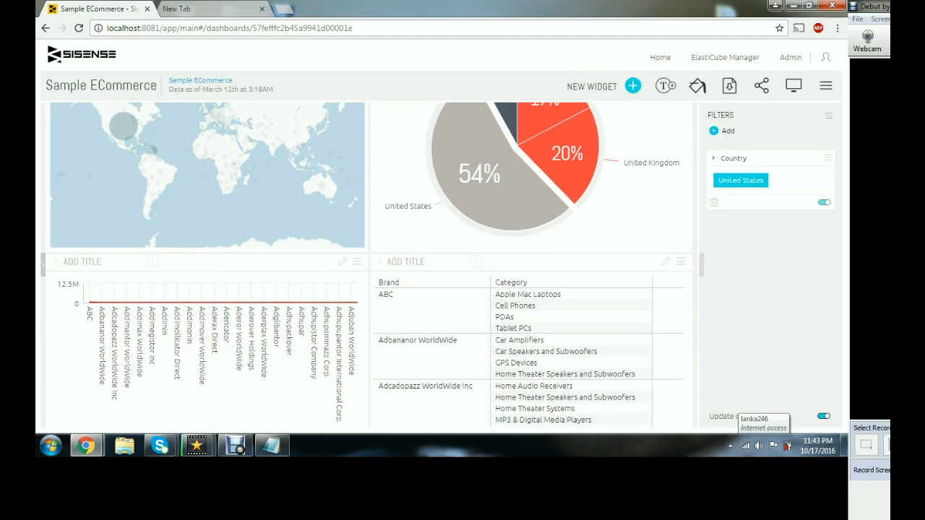
scroll(372, 264, down, 2)
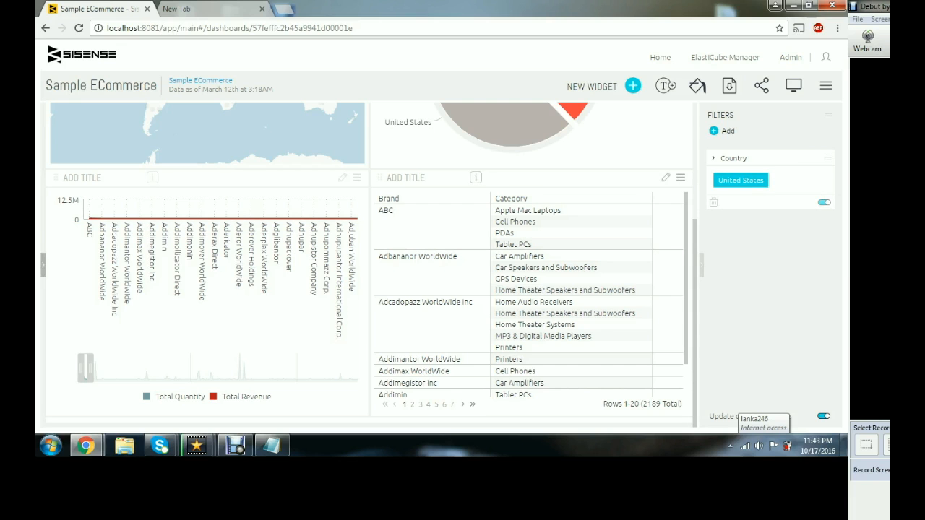
click(412, 404)
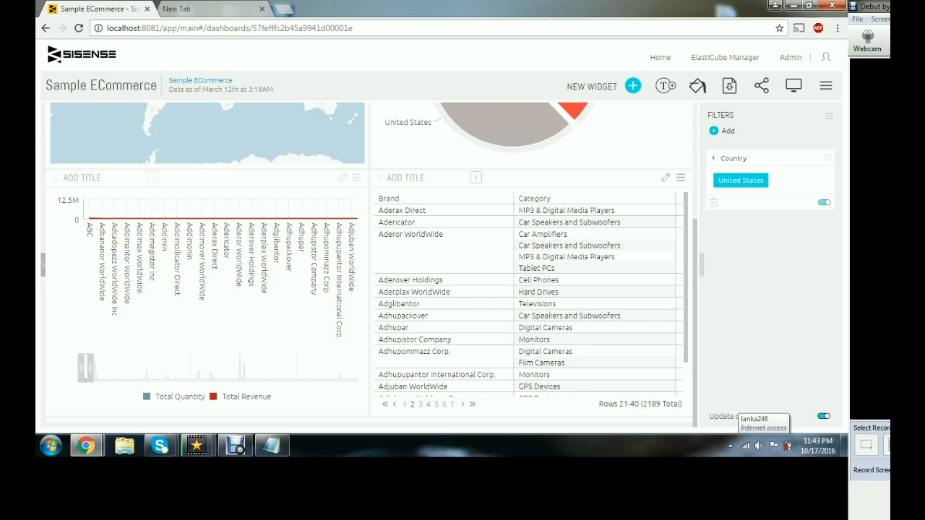
click(420, 404)
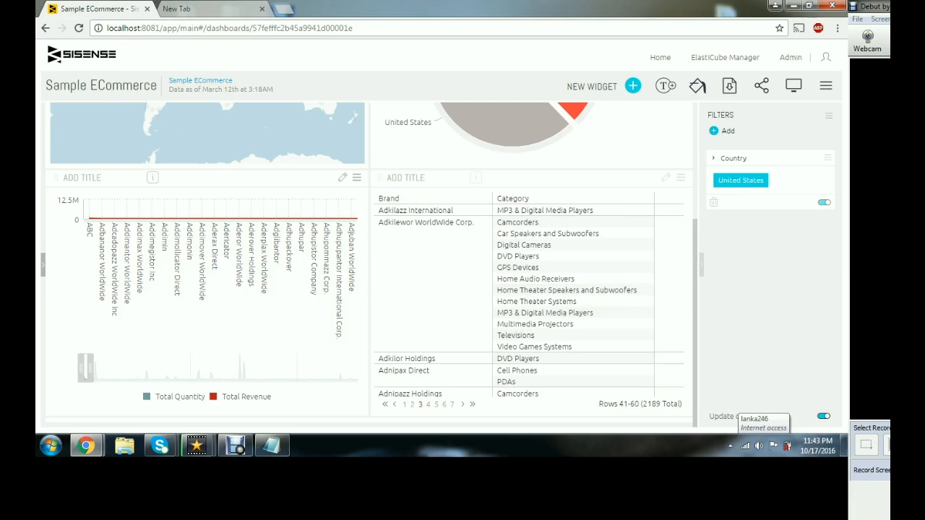
- Download the dashboard as an A4 portrait PDF using the As Is layout with title, filters and ElastiCube info
scroll(434, 289, up, 2)
click(729, 86)
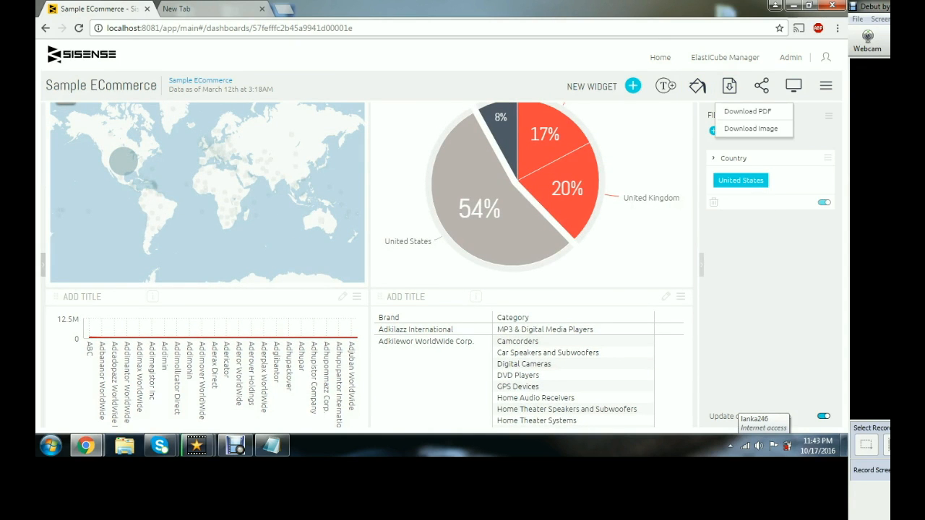
click(748, 111)
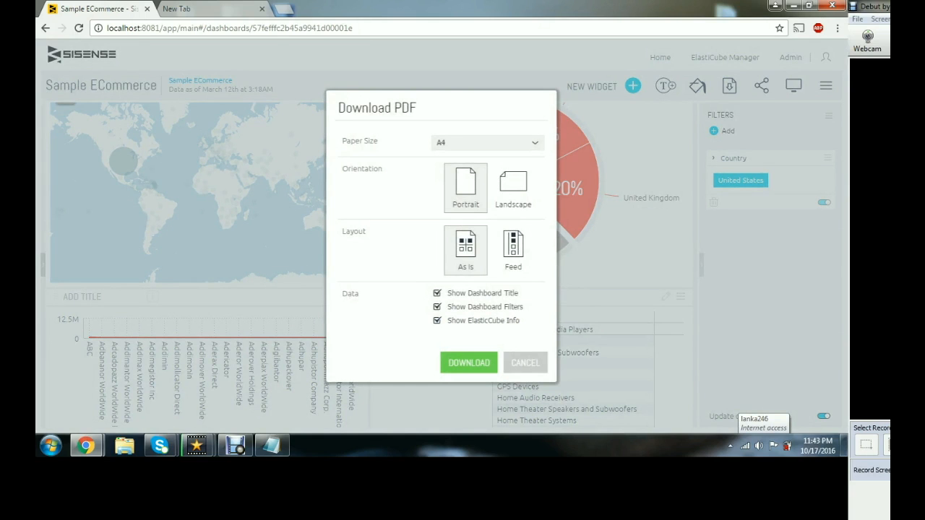
click(469, 363)
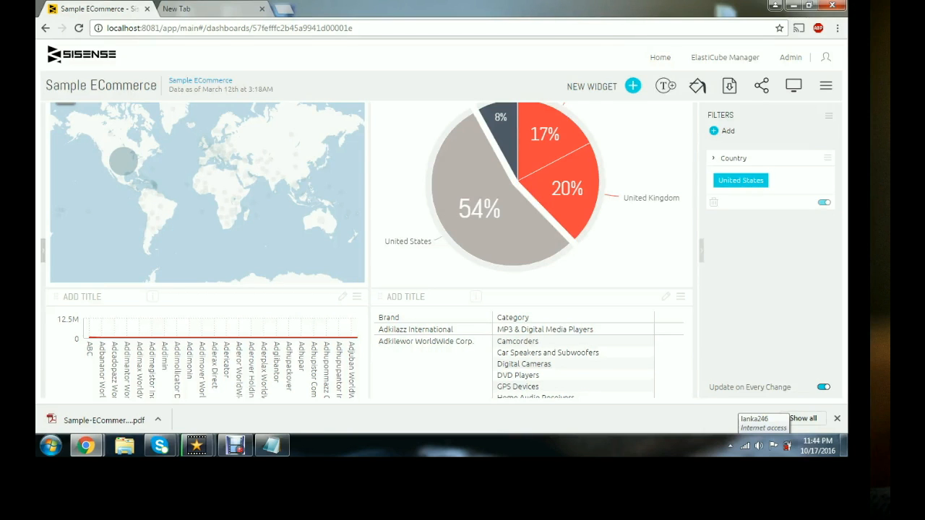
- Open the downloaded PDF and scroll through its map, pie chart, bar chart and table pages
click(101, 420)
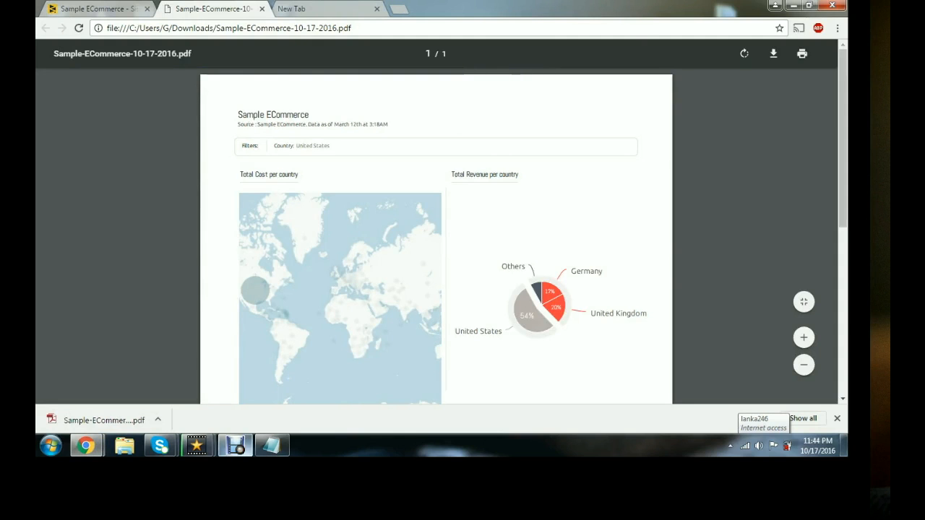
click(235, 445)
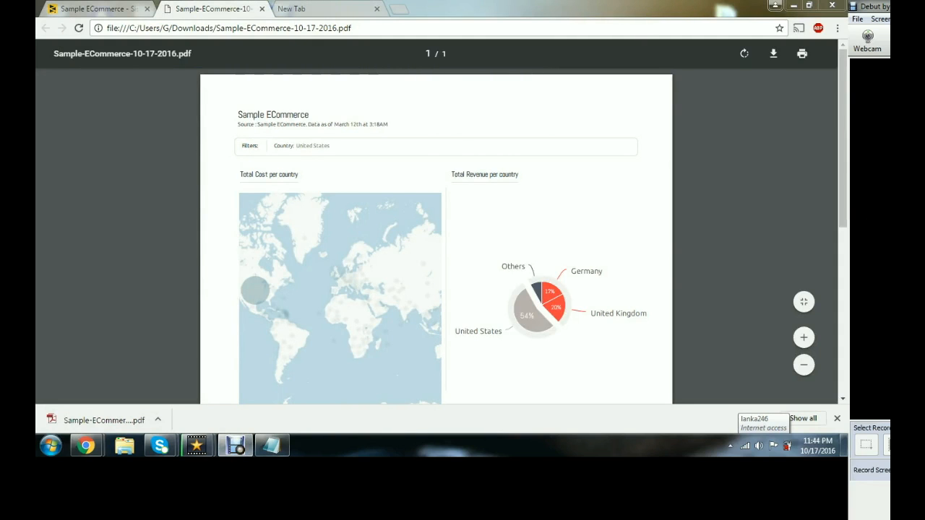
click(837, 418)
scroll(436, 251, down, 5)
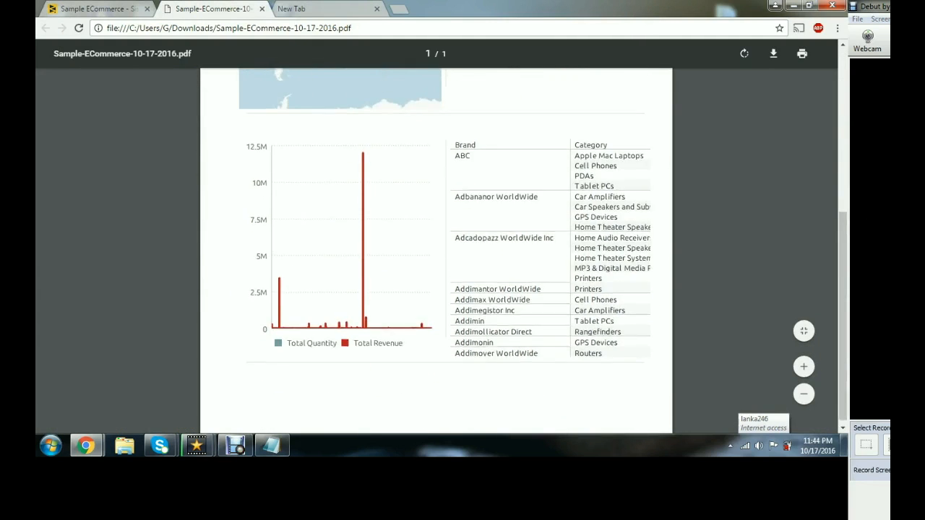
scroll(436, 251, up, 5)
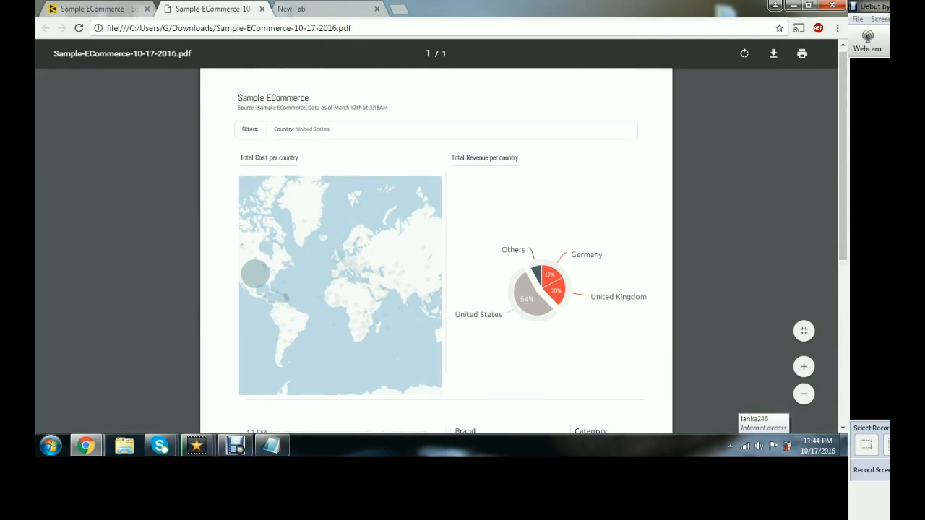
scroll(437, 250, up, 1)
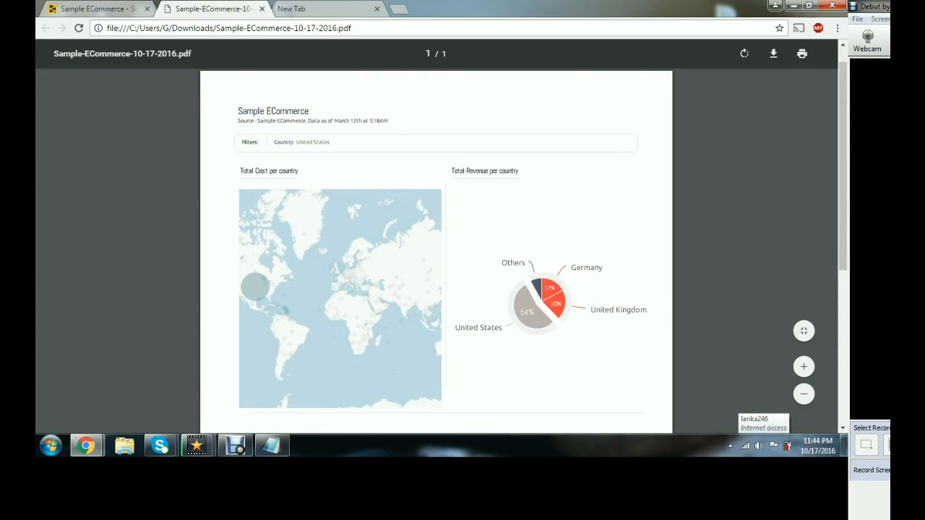
scroll(436, 251, down, 3)
scroll(437, 251, down, 1)
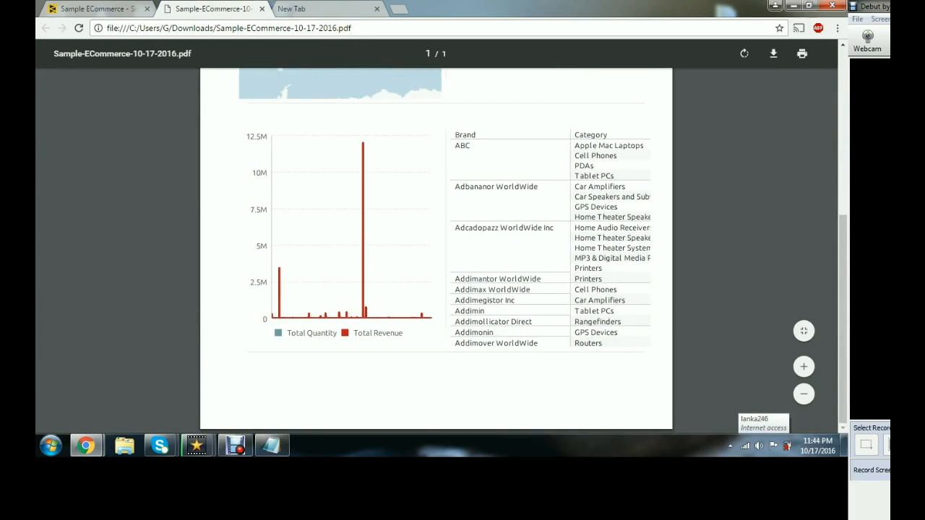
scroll(436, 251, up, 4)
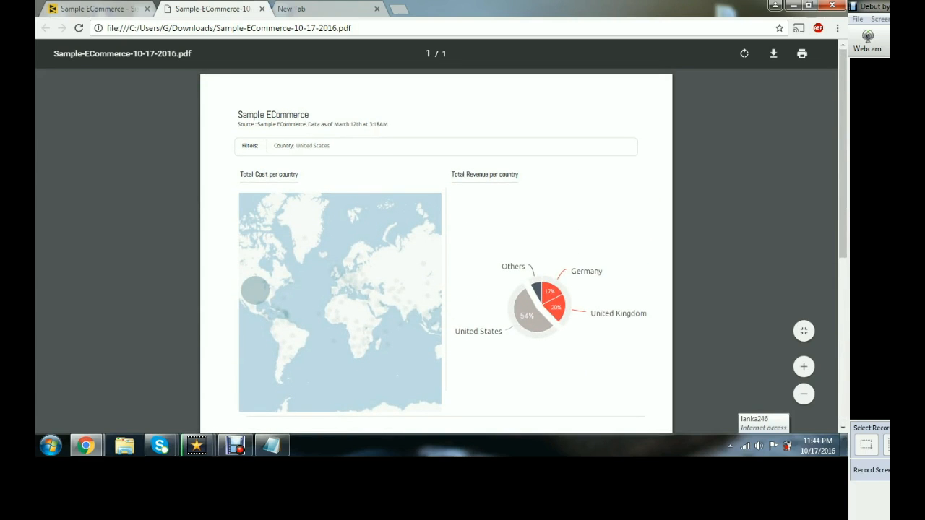
- Return to the dashboard tab and scroll through its widgets
click(97, 8)
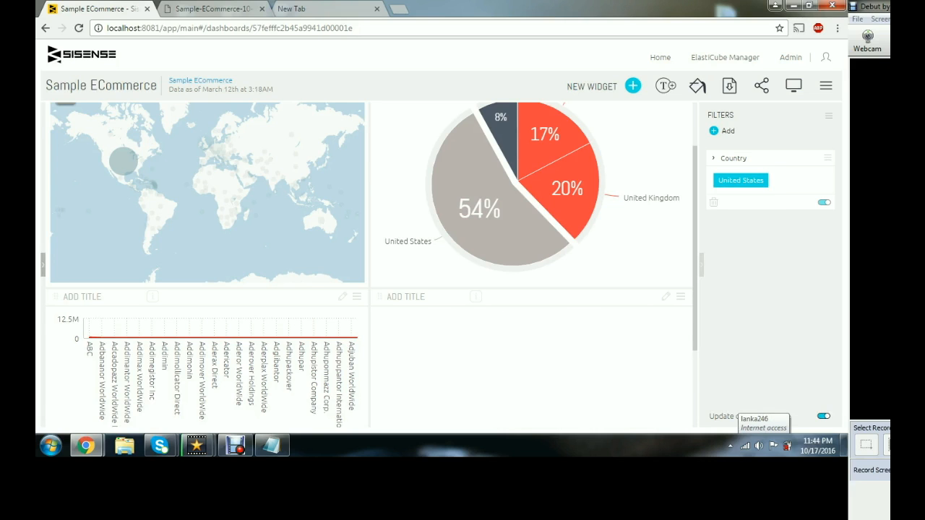
drag(695, 248, 695, 205)
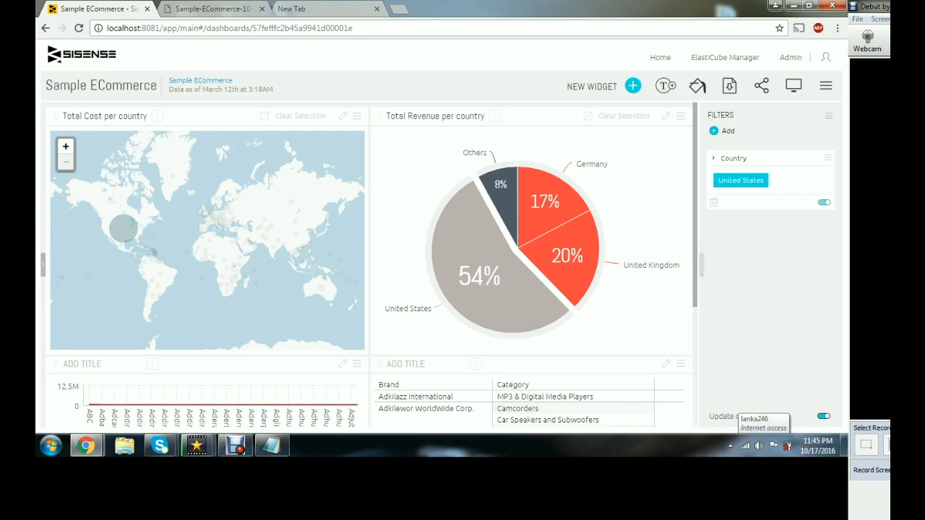
scroll(532, 260, down, 3)
scroll(531, 260, up, 3)
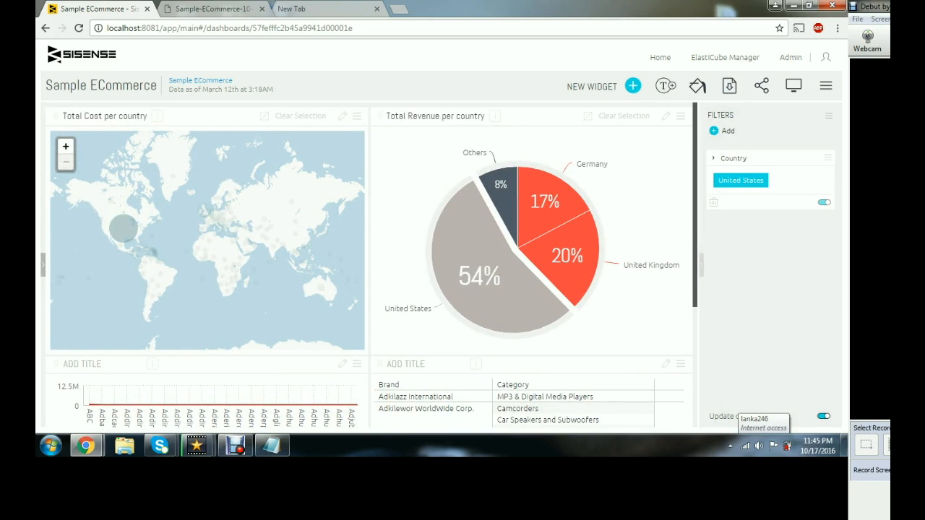
scroll(372, 265, down, 3)
scroll(372, 264, up, 3)
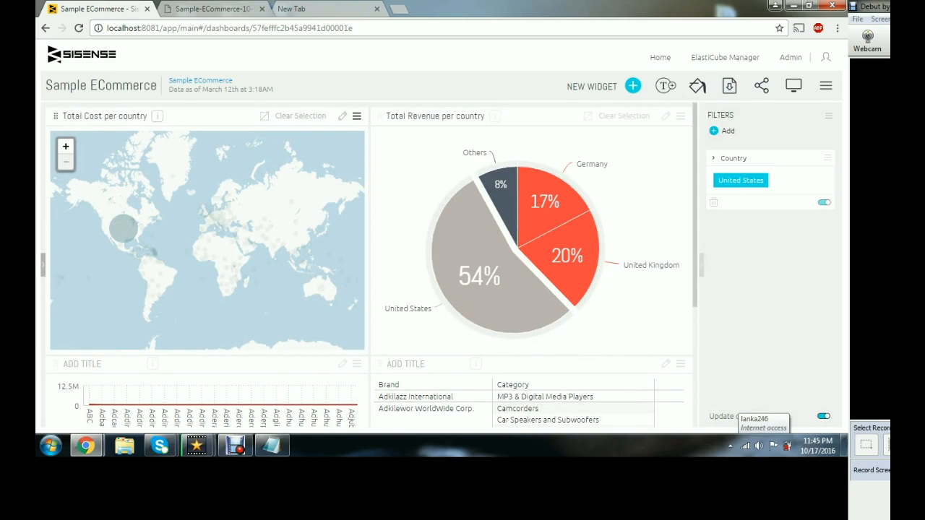